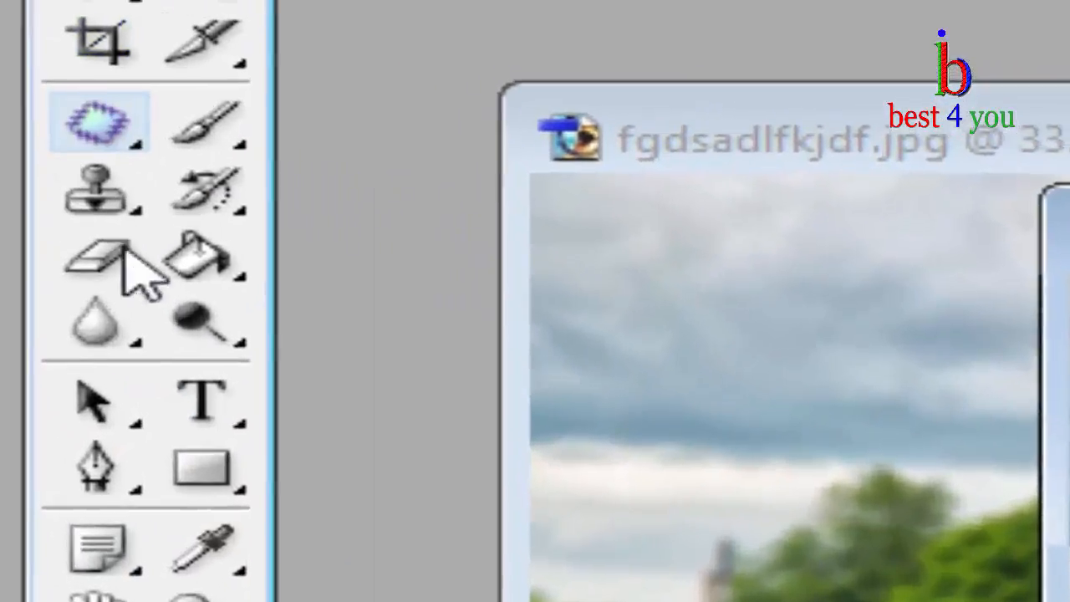
Choose the Blur tool and set its brush's master diameter to 373 px.
{"action": "left_click", "coordinate": [97, 319]}
{"action": "right_click", "coordinate": [639, 192]}
{"action": "left_click_drag", "start_coordinate": [539, 191], "coordinate": [774, 192]}
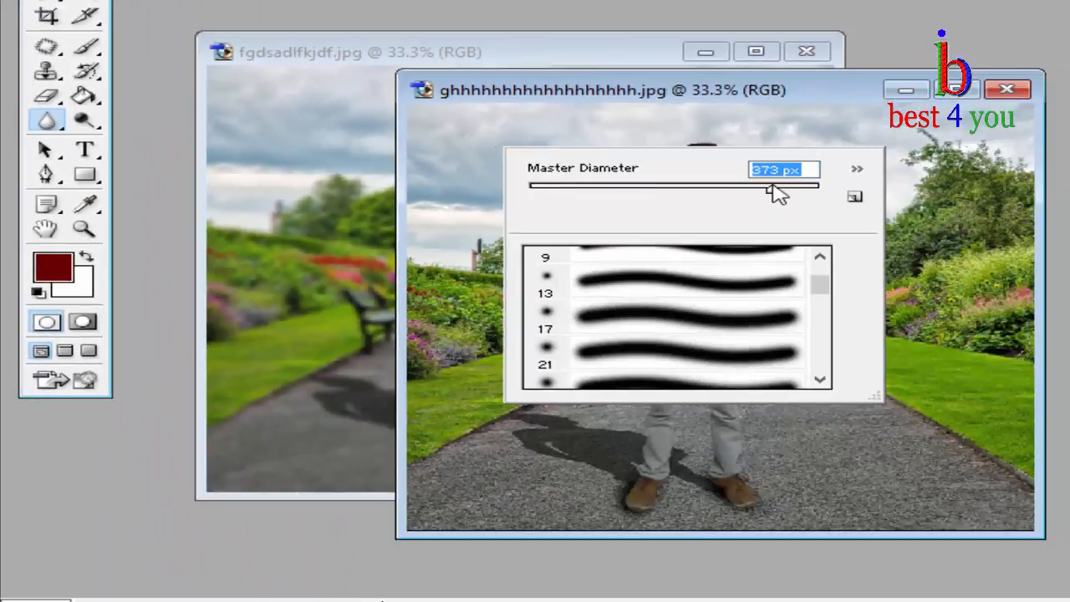
{"action": "left_click", "coordinate": [641, 232]}
Blur the garden background, grass and path around the standing man with broad brush strokes.
{"action": "mouse_move", "coordinate": [495, 415]}
{"action": "left_mouse_down"}
{"action": "mouse_move", "coordinate": [518, 272]}
{"action": "mouse_move", "coordinate": [527, 317]}
{"action": "mouse_move", "coordinate": [499, 385]}
{"action": "mouse_move", "coordinate": [497, 451]}
{"action": "mouse_move", "coordinate": [536, 464]}
{"action": "mouse_move", "coordinate": [514, 389]}
{"action": "mouse_move", "coordinate": [477, 372]}
{"action": "mouse_move", "coordinate": [544, 439]}
{"action": "mouse_move", "coordinate": [552, 476]}
{"action": "mouse_move", "coordinate": [498, 427]}
{"action": "left_mouse_up"}
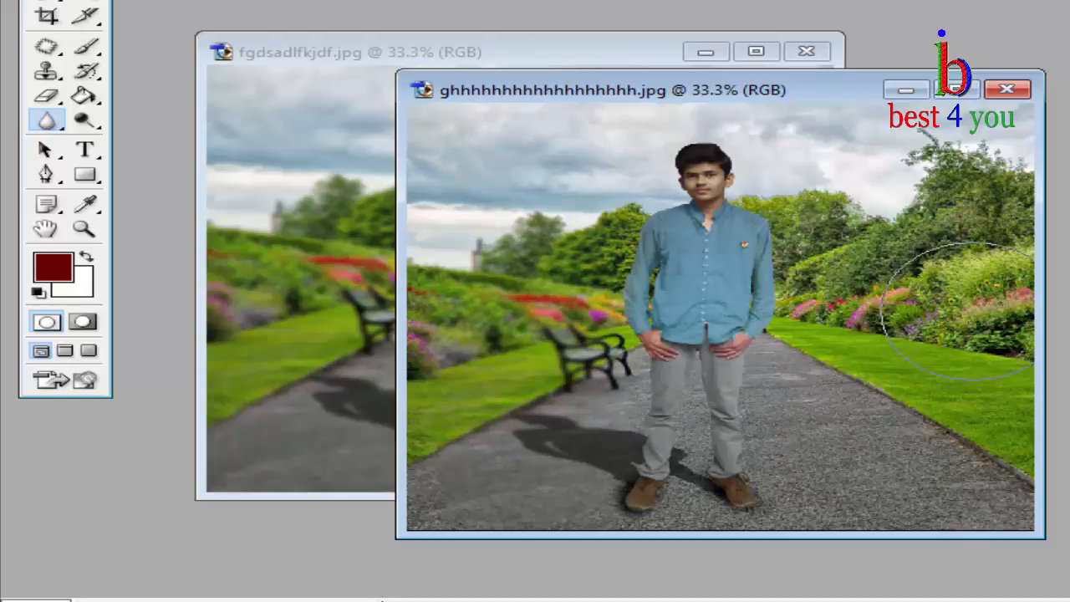
{"action": "mouse_move", "coordinate": [941, 192]}
{"action": "left_mouse_down"}
{"action": "mouse_move", "coordinate": [950, 334]}
{"action": "mouse_move", "coordinate": [952, 262]}
{"action": "mouse_move", "coordinate": [852, 105]}
{"action": "mouse_move", "coordinate": [857, 201]}
{"action": "mouse_move", "coordinate": [961, 155]}
{"action": "mouse_move", "coordinate": [931, 334]}
{"action": "mouse_move", "coordinate": [977, 468]}
{"action": "mouse_move", "coordinate": [943, 501]}
{"action": "mouse_move", "coordinate": [852, 525]}
{"action": "left_mouse_up"}
{"action": "mouse_move", "coordinate": [852, 483]}
{"action": "left_mouse_down"}
{"action": "mouse_move", "coordinate": [915, 481]}
{"action": "mouse_move", "coordinate": [906, 485]}
{"action": "mouse_move", "coordinate": [888, 443]}
{"action": "mouse_move", "coordinate": [877, 468]}
{"action": "mouse_move", "coordinate": [827, 476]}
{"action": "mouse_move", "coordinate": [836, 451]}
{"action": "mouse_move", "coordinate": [792, 367]}
{"action": "mouse_move", "coordinate": [621, 489]}
{"action": "mouse_move", "coordinate": [639, 490]}
{"action": "mouse_move", "coordinate": [524, 488]}
{"action": "left_mouse_up"}
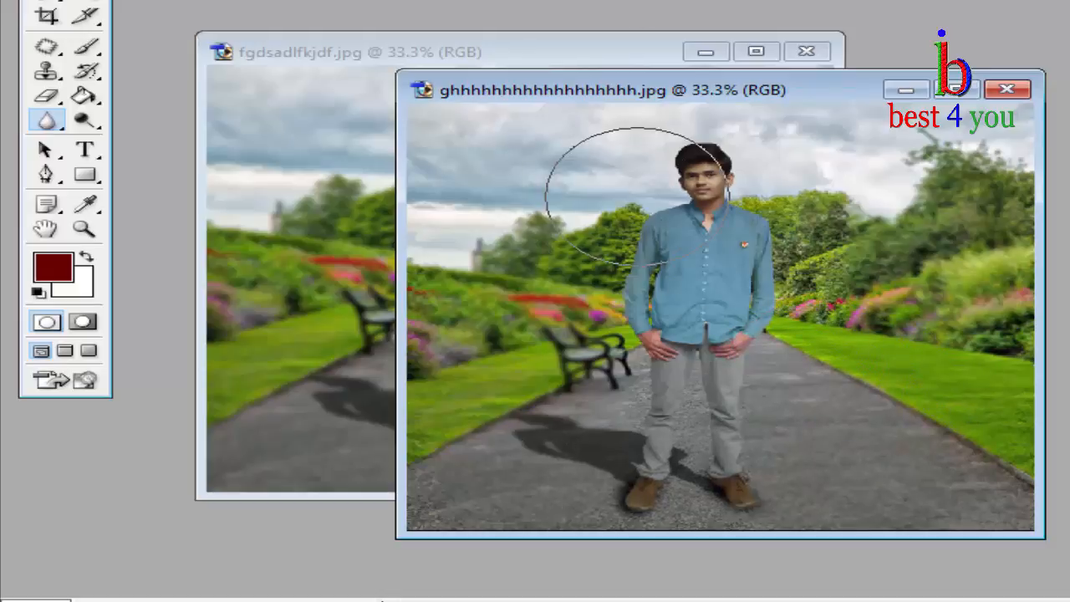
{"action": "mouse_move", "coordinate": [691, 91]}
{"action": "left_mouse_down"}
{"action": "mouse_move", "coordinate": [913, 0]}
{"action": "mouse_move", "coordinate": [761, 81]}
{"action": "left_mouse_up"}
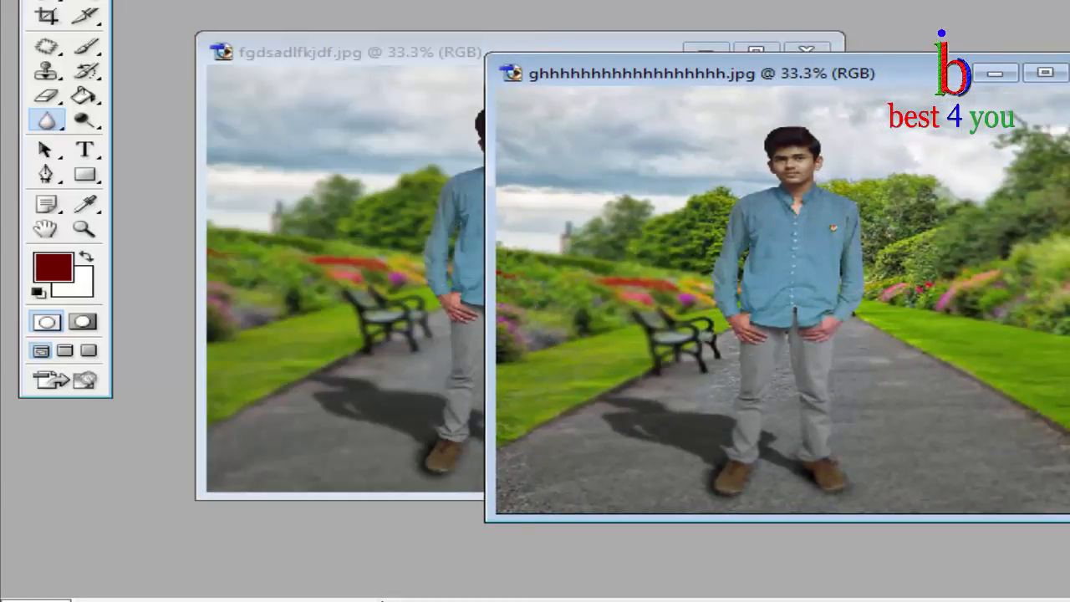
Compare the photo before and after blurring by undoing and redoing, and finish with the blur strokes undone.
{"action": "key", "text": "ctrl+alt+z"}
{"action": "key", "text": "ctrl+alt+z"}
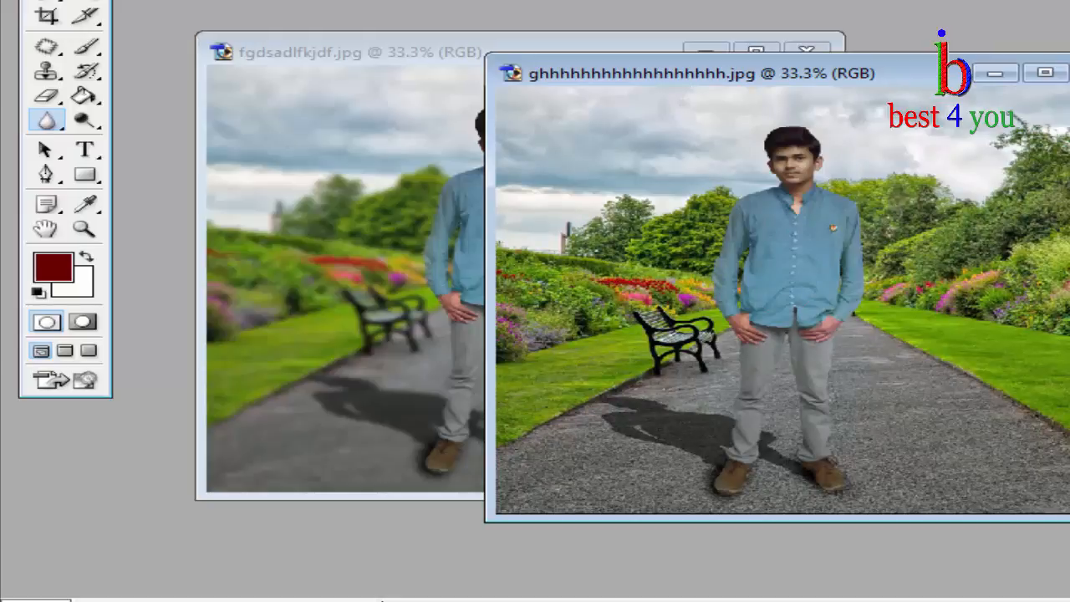
{"action": "key", "text": "ctrl+shift+z"}
{"action": "key", "text": "ctrl+shift+z"}
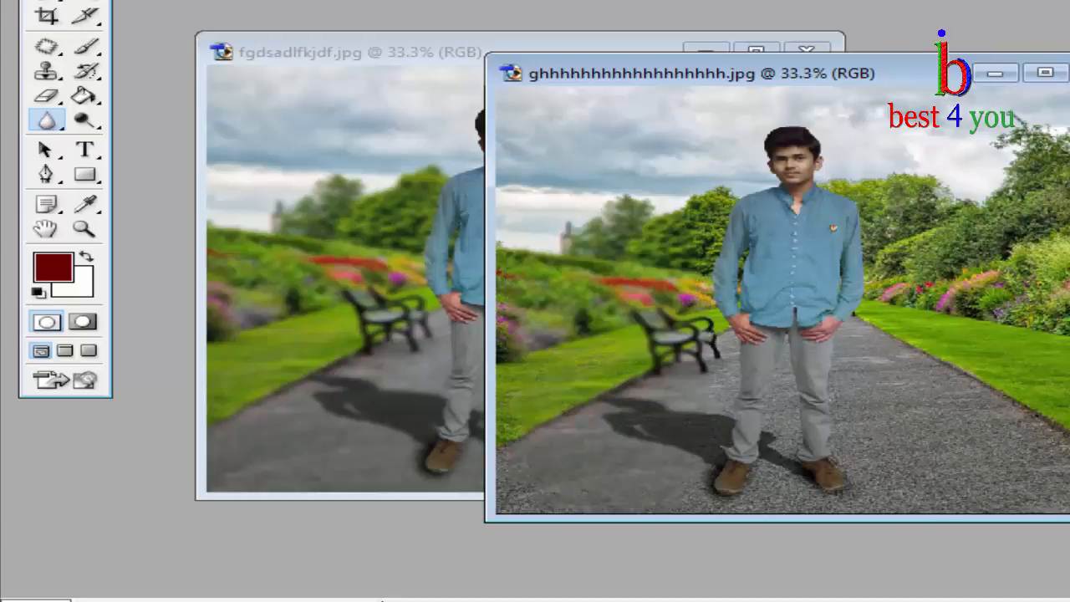
{"action": "key", "text": "ctrl+alt+z"}
{"action": "key", "text": "ctrl+alt+z"}
Review the finished example fgdsadlfkjdf.jpg, close it, and reposition the window of the unblurred photo.
{"action": "left_click_drag", "start_coordinate": [515, 40], "coordinate": [636, 0]}
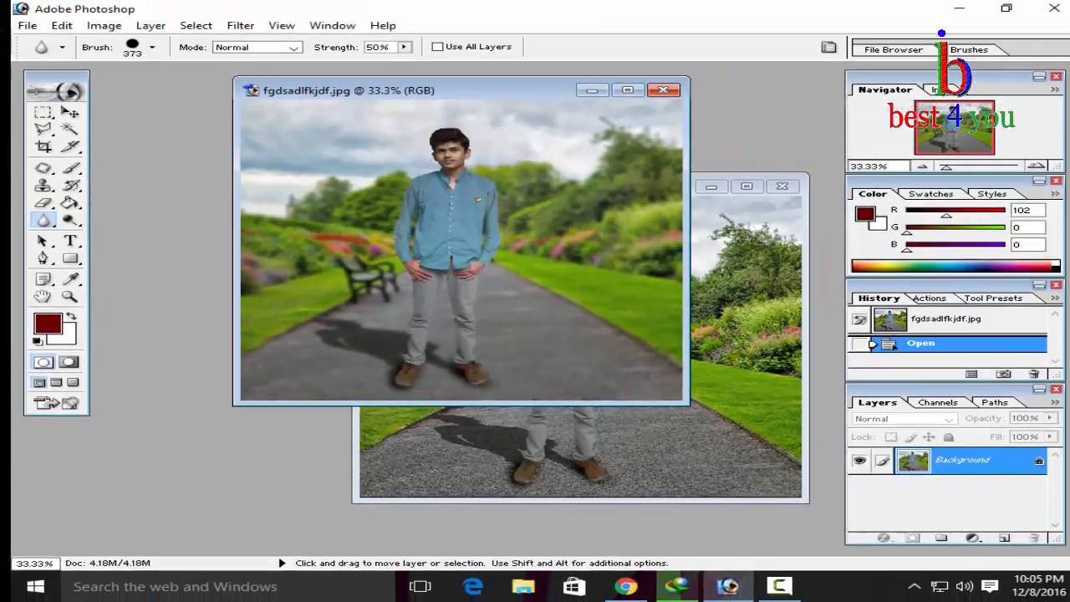
{"action": "key", "text": "ctrl+minus"}
{"action": "key", "text": "ctrl+plus"}
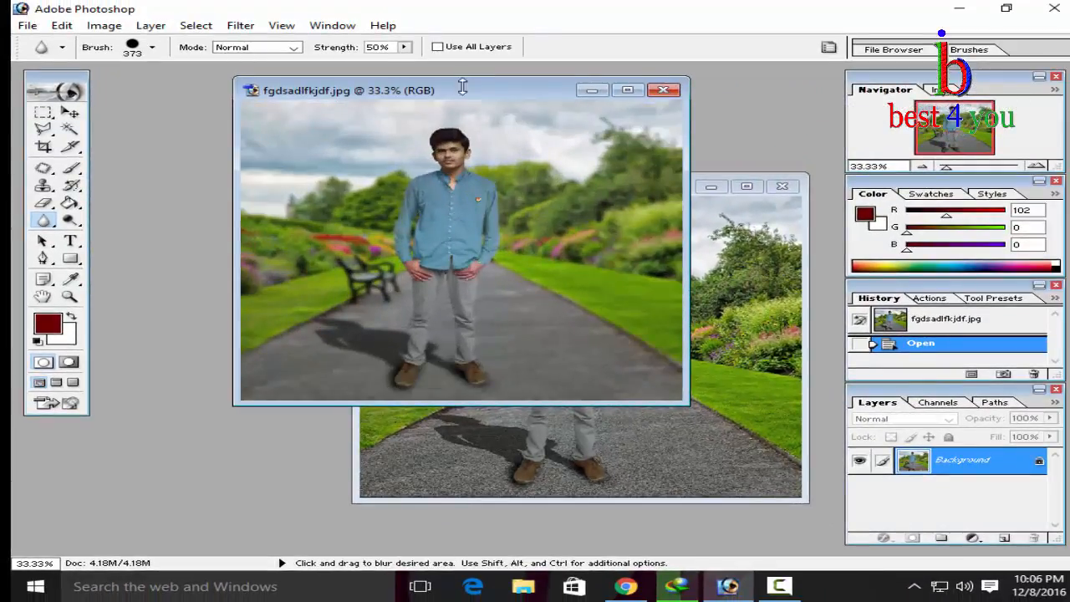
{"action": "mouse_move", "coordinate": [461, 79]}
{"action": "left_mouse_down"}
{"action": "mouse_move", "coordinate": [435, 127]}
{"action": "mouse_move", "coordinate": [468, 60]}
{"action": "left_mouse_up"}
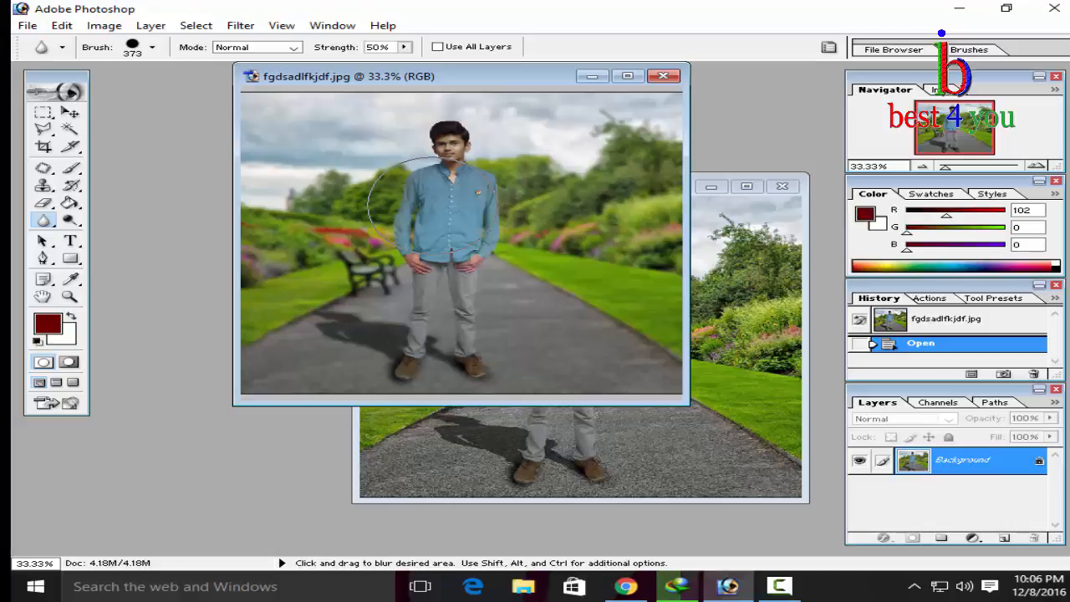
{"action": "left_click", "coordinate": [663, 77]}
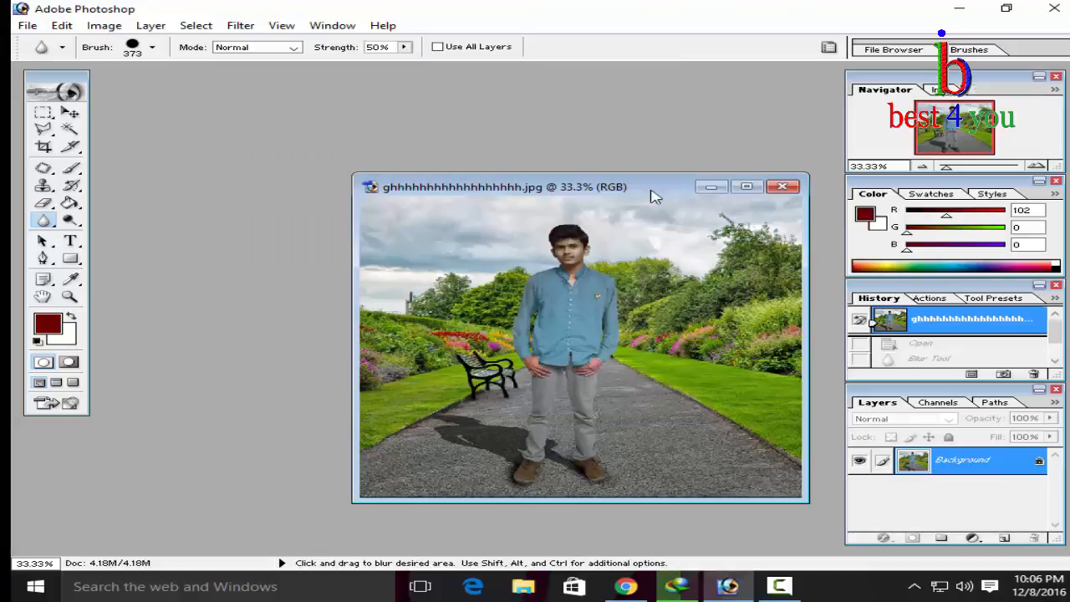
{"action": "left_click_drag", "start_coordinate": [633, 190], "coordinate": [523, 170]}
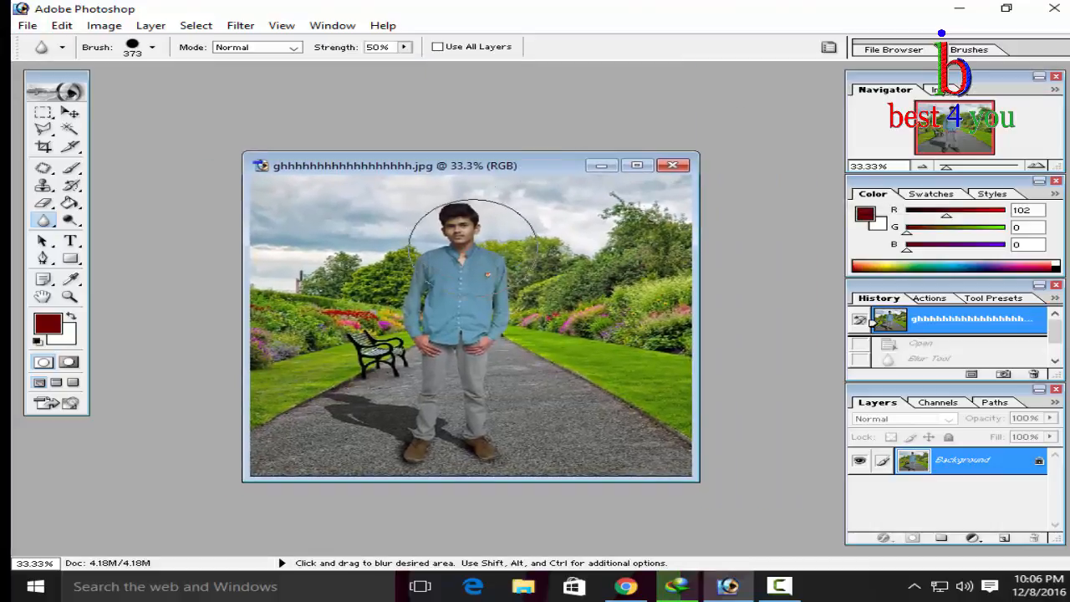
Maximize the window of the unblurred photo and show the image at 50% magnification.
{"action": "left_click", "coordinate": [44, 131]}
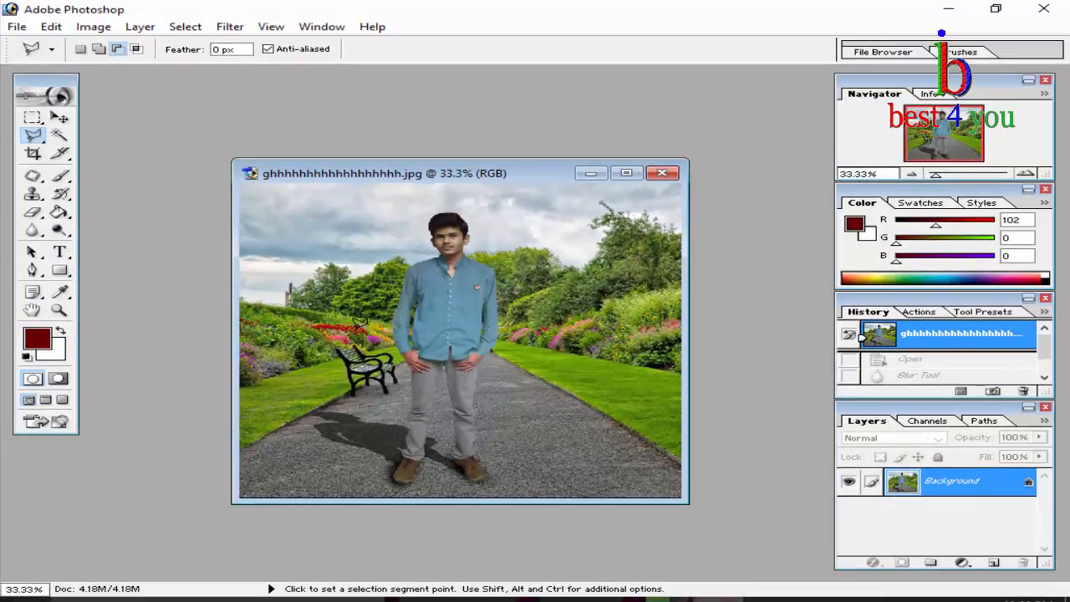
{"action": "key", "text": "ctrl+plus"}
{"action": "key", "text": "ctrl+minus"}
{"action": "left_click_drag", "start_coordinate": [666, 504], "coordinate": [865, 575]}
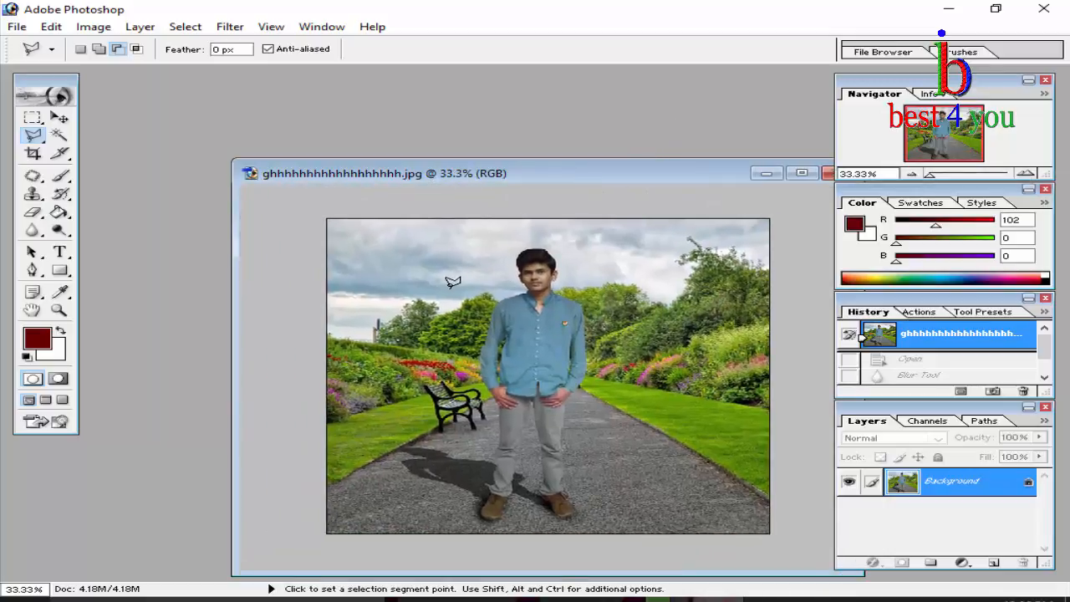
{"action": "left_click_drag", "start_coordinate": [603, 175], "coordinate": [501, 222]}
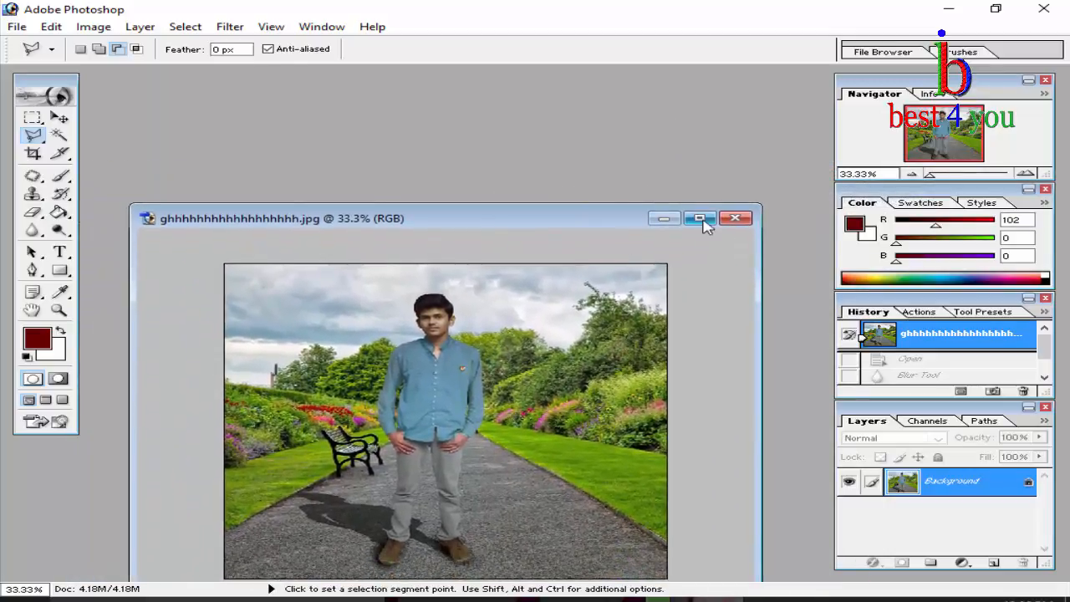
{"action": "left_click", "coordinate": [705, 223]}
{"action": "key", "text": "ctrl+plus"}
{"action": "key", "text": "ctrl+plus"}
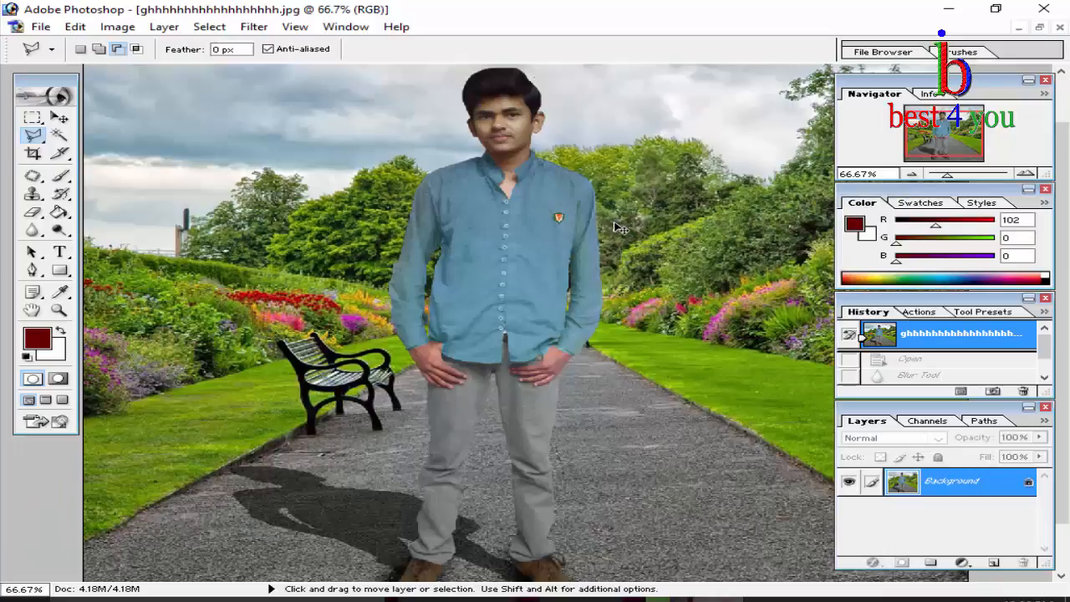
{"action": "key", "text": "ctrl+minus"}
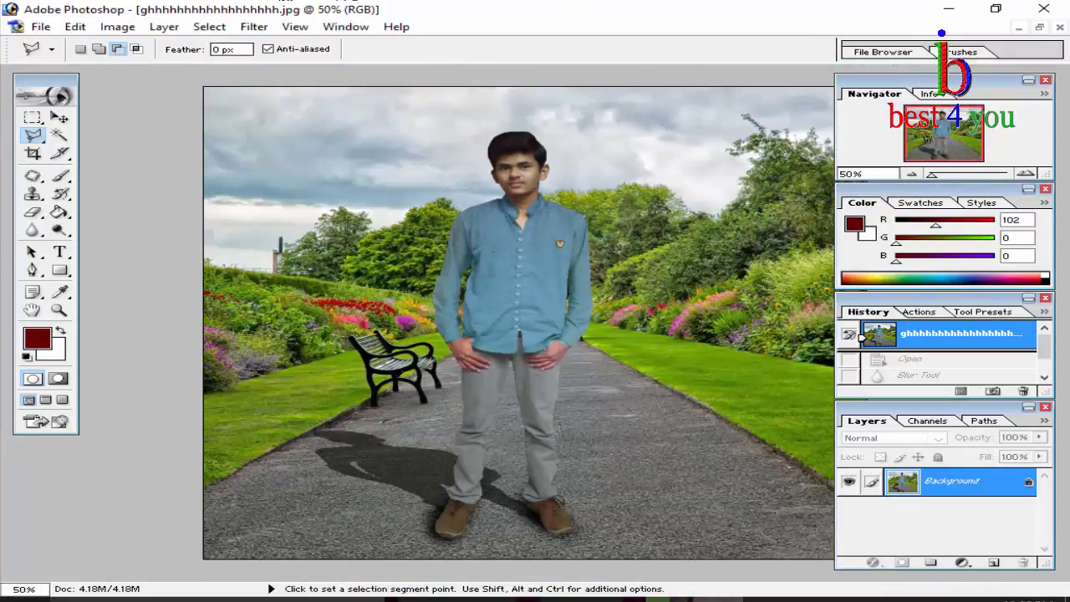
Trace the man's whole outline from hair to shoes with the Magnetic Lasso in add-to-selection mode.
{"action": "left_click", "coordinate": [32, 135]}
{"action": "left_click", "coordinate": [126, 159]}
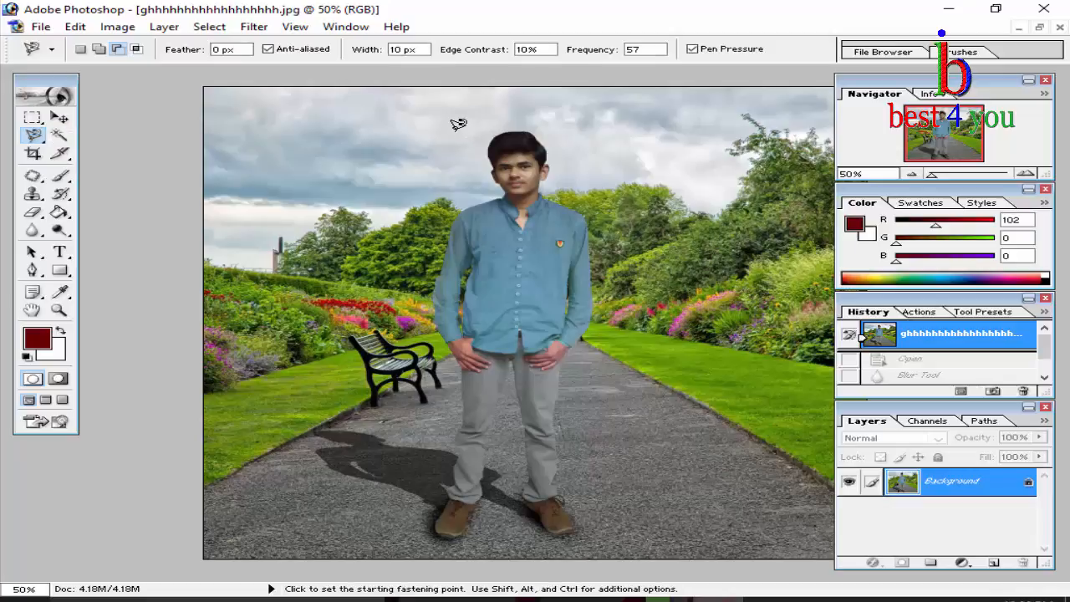
{"action": "left_click", "coordinate": [98, 48]}
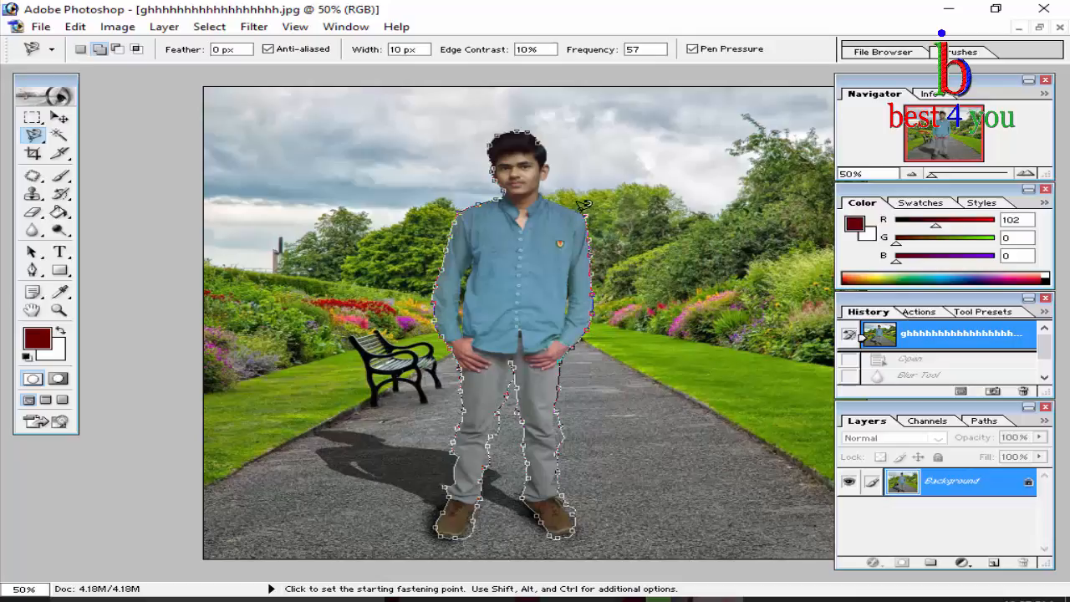
{"action": "double_click", "coordinate": [545, 136]}
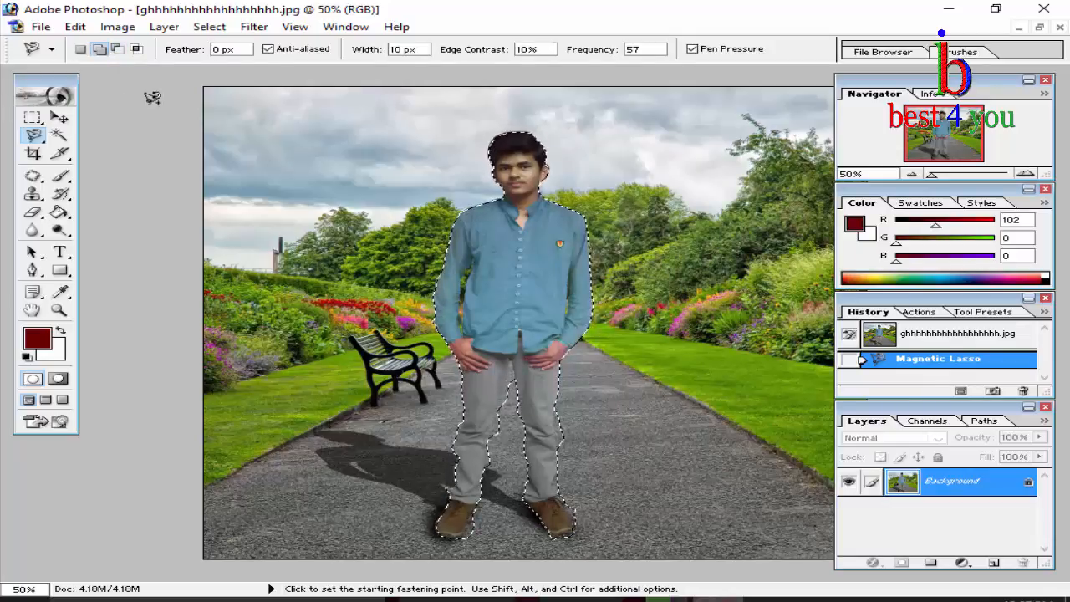
Add the missed edges of the man's hair to the selection with the Polygonal Lasso in add mode.
{"action": "left_click_drag", "start_coordinate": [32, 135], "coordinate": [117, 148]}
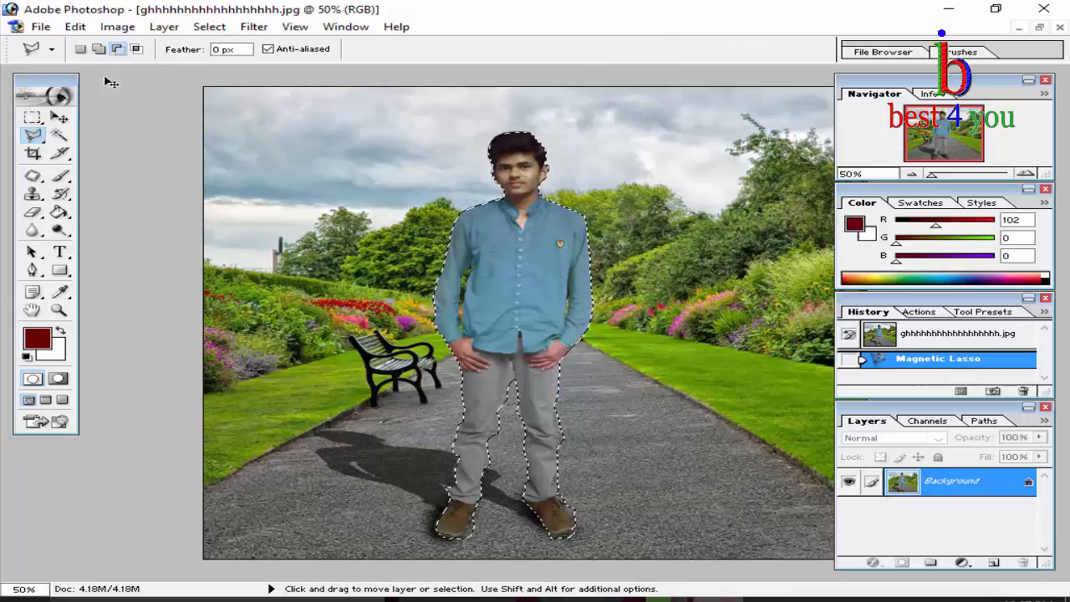
{"action": "left_click", "coordinate": [99, 48]}
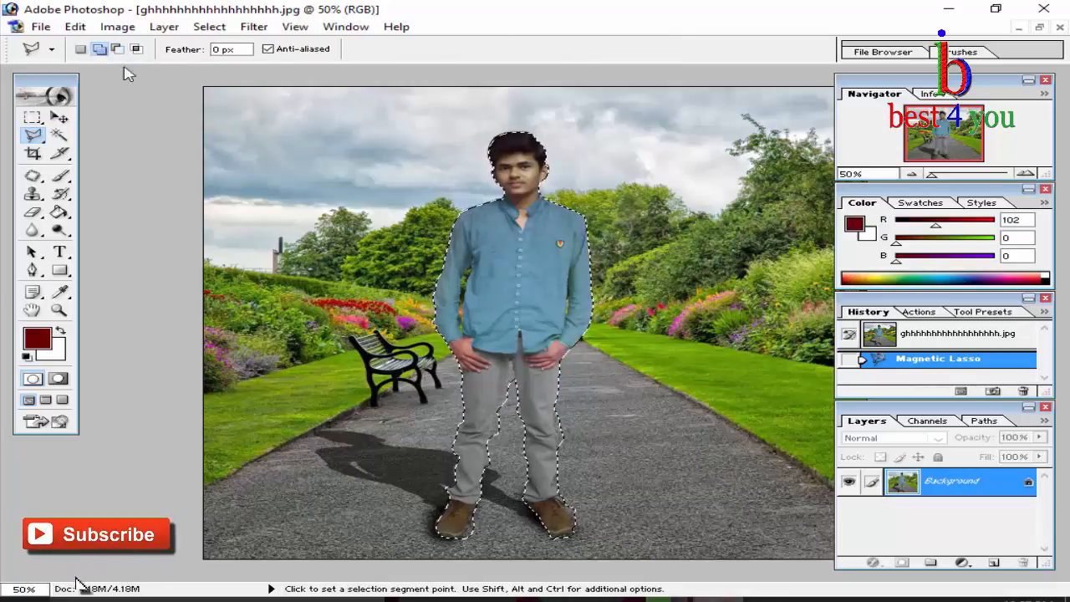
{"action": "key", "text": "ctrl+plus"}
{"action": "key", "text": "ctrl+plus"}
{"action": "scroll", "coordinate": [485, 270], "scroll_direction": "left", "scroll_amount": 3}
{"action": "scroll", "coordinate": [602, 265], "scroll_direction": "up", "scroll_amount": 5}
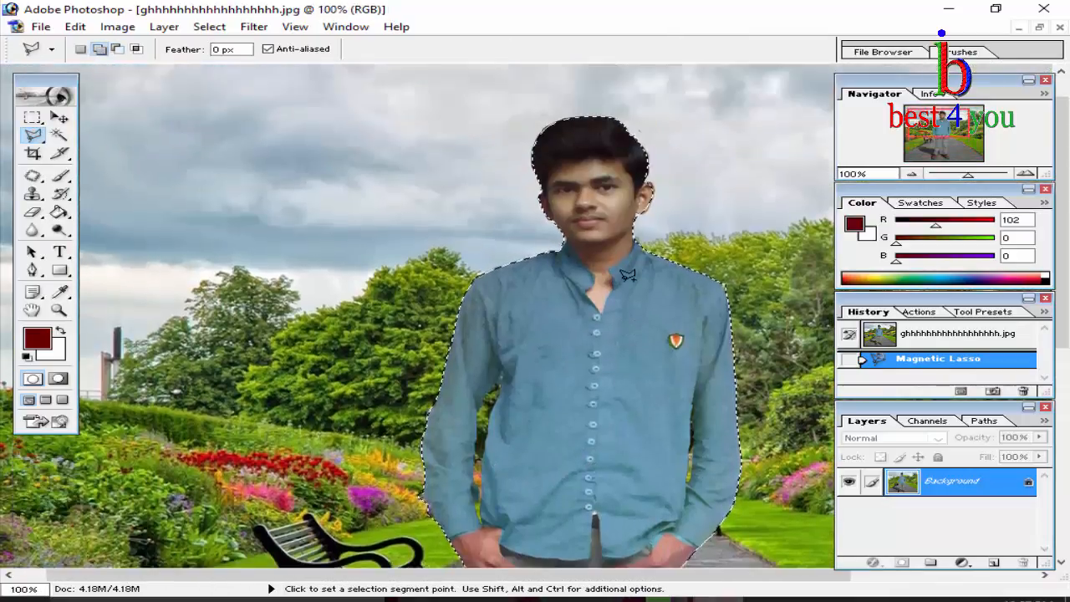
{"action": "scroll", "coordinate": [628, 275], "scroll_direction": "up", "scroll_amount": 1}
{"action": "key", "text": "ctrl+plus"}
{"action": "scroll", "coordinate": [690, 288], "scroll_direction": "left", "scroll_amount": 3}
{"action": "scroll", "coordinate": [677, 301], "scroll_direction": "right", "scroll_amount": 2}
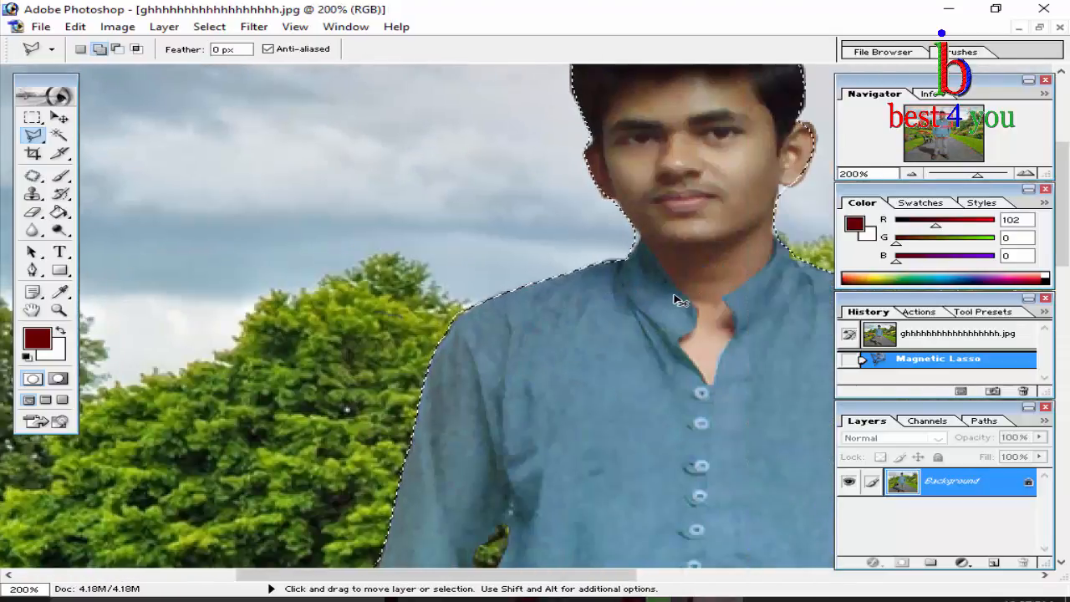
{"action": "scroll", "coordinate": [710, 334], "scroll_direction": "right", "scroll_amount": 3}
{"action": "scroll", "coordinate": [736, 347], "scroll_direction": "up", "scroll_amount": 5}
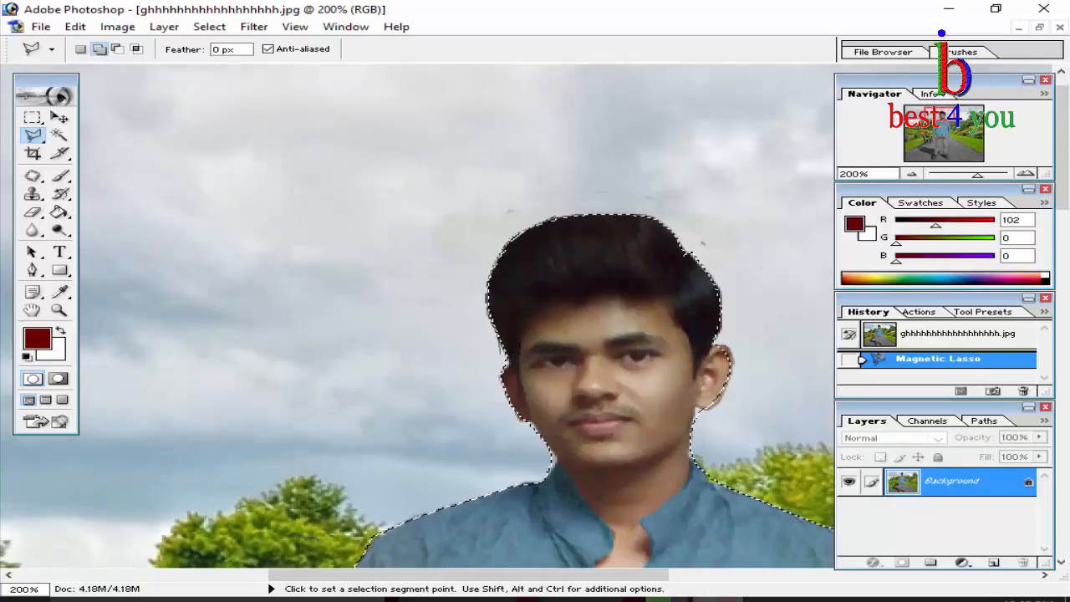
{"action": "left_click", "coordinate": [501, 353]}
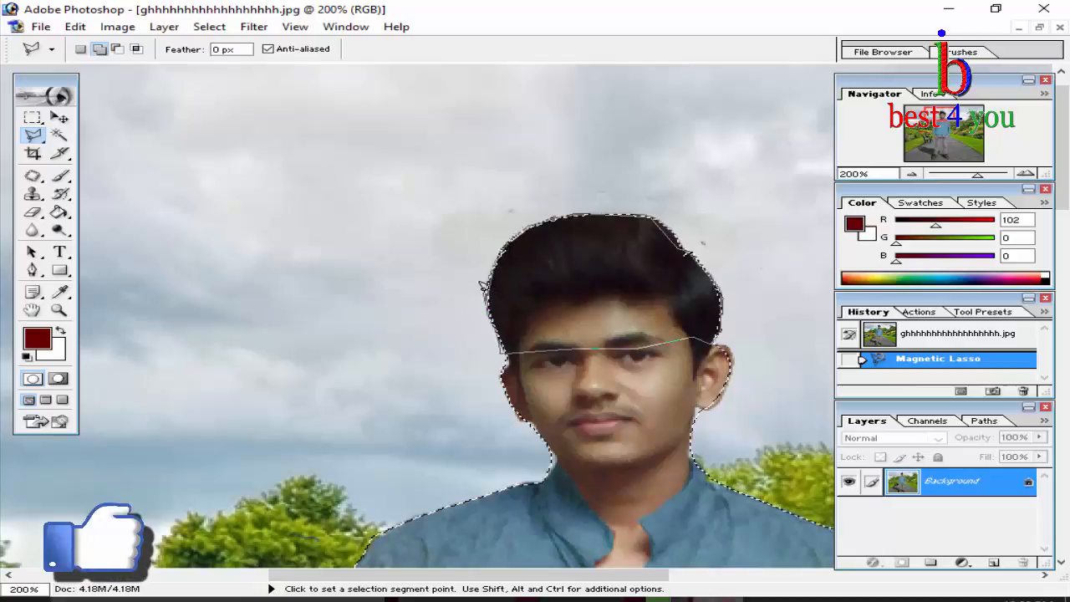
{"action": "left_click", "coordinate": [501, 352]}
Add the missing outer edge of the man's ear on the shirt-badge side to the selection.
{"action": "scroll", "coordinate": [614, 329], "scroll_direction": "right", "scroll_amount": 1}
{"action": "scroll", "coordinate": [612, 326], "scroll_direction": "down", "scroll_amount": 1}
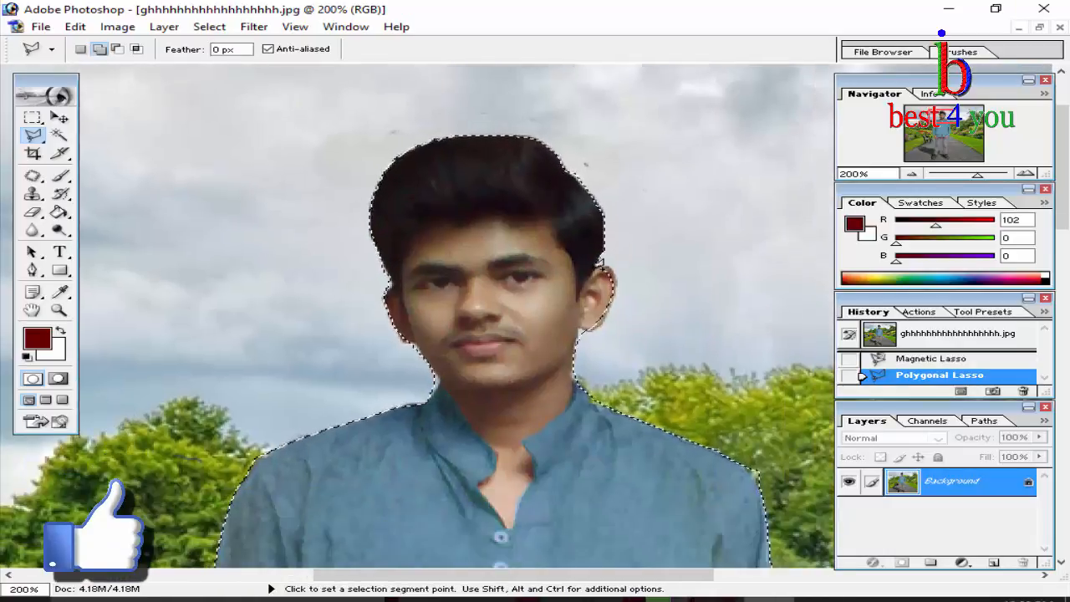
{"action": "mouse_move", "coordinate": [598, 262]}
{"action": "left_mouse_down"}
{"action": "mouse_move", "coordinate": [615, 260]}
{"action": "mouse_move", "coordinate": [623, 280]}
{"action": "mouse_move", "coordinate": [590, 326]}
{"action": "left_mouse_up"}
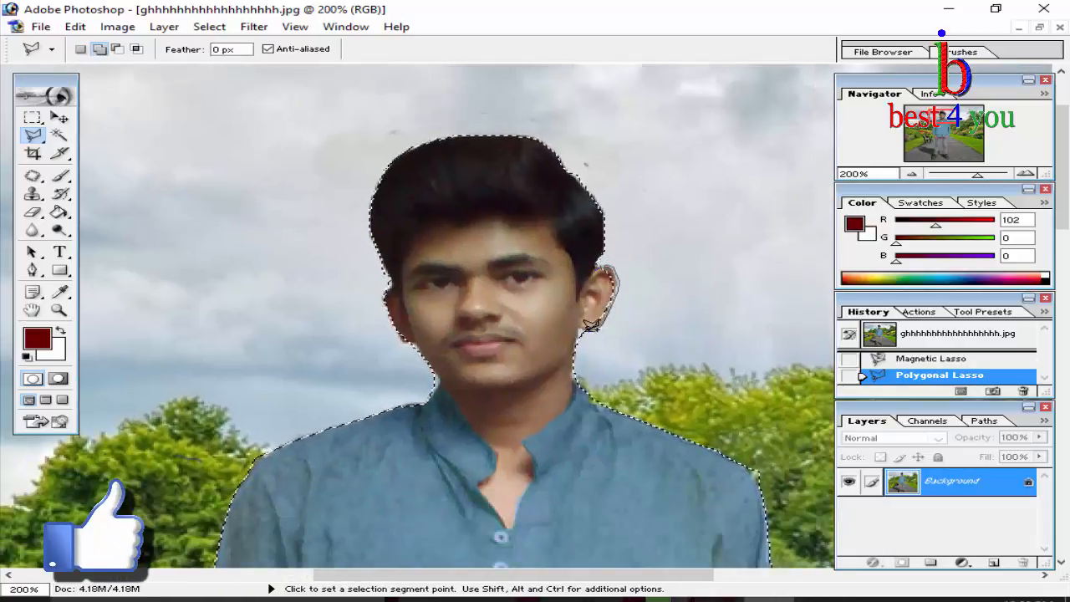
{"action": "left_click", "coordinate": [578, 324]}
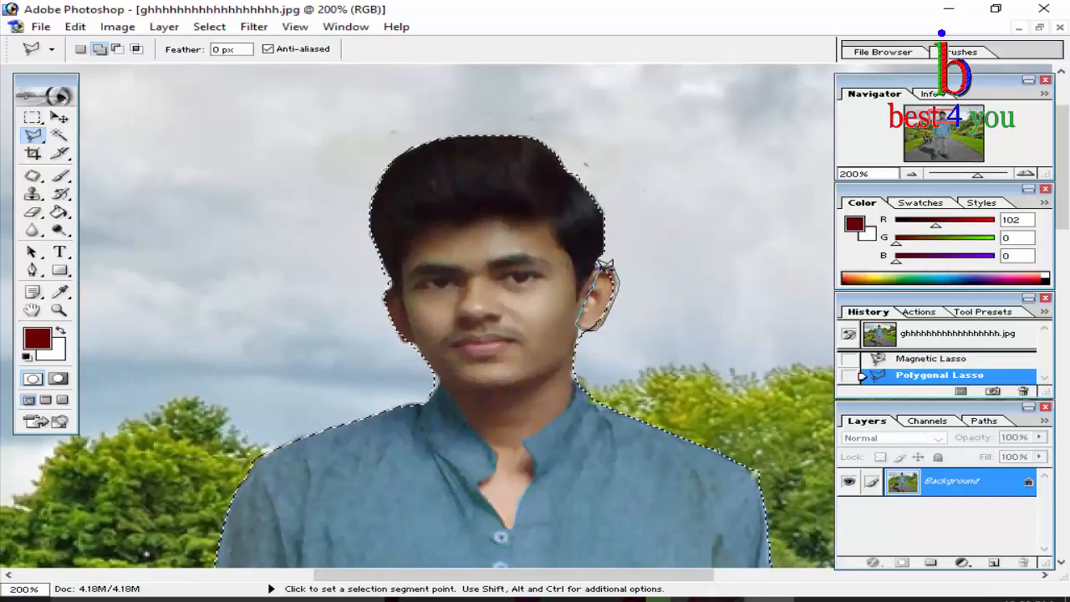
{"action": "left_click", "coordinate": [604, 264]}
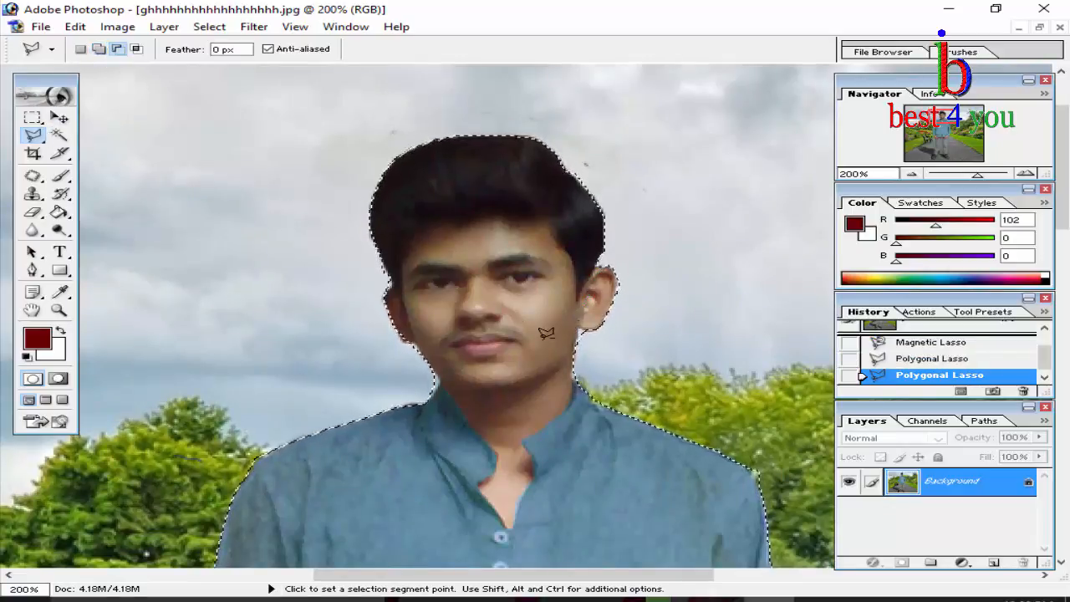
Subtract the narrow background gap between the torso and the sleeve on the badge side from the selection.
{"action": "scroll", "coordinate": [579, 248], "scroll_direction": "down", "scroll_amount": 5}
{"action": "scroll", "coordinate": [580, 248], "scroll_direction": "right", "scroll_amount": 1}
{"action": "left_click", "coordinate": [576, 238]}
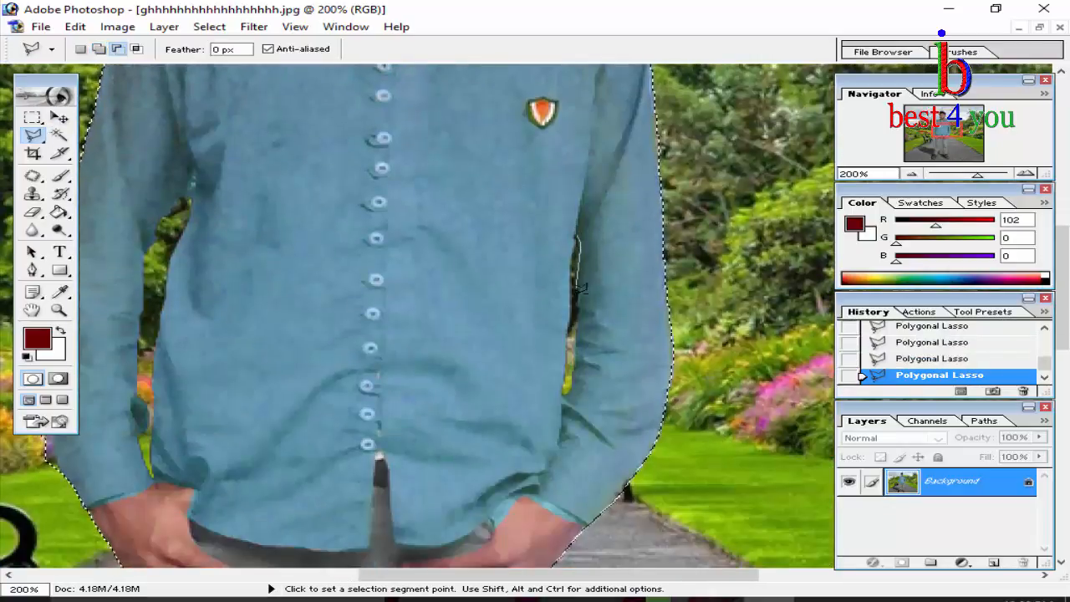
{"action": "left_click", "coordinate": [567, 394]}
{"action": "left_click", "coordinate": [577, 238]}
Subtract the background gap between the torso and the sleeve opposite the badge from the selection.
{"action": "left_click", "coordinate": [191, 176]}
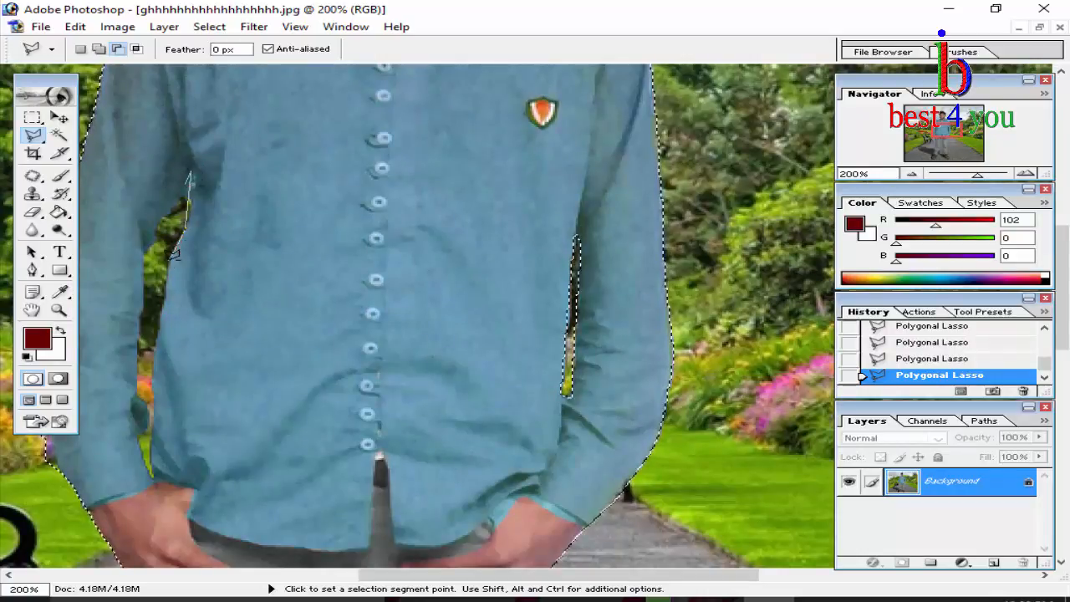
{"action": "left_click", "coordinate": [170, 257]}
{"action": "left_click", "coordinate": [168, 299]}
{"action": "left_click", "coordinate": [154, 355]}
{"action": "left_click", "coordinate": [152, 478]}
{"action": "left_click", "coordinate": [142, 437]}
{"action": "left_click", "coordinate": [153, 413]}
{"action": "left_click", "coordinate": [137, 390]}
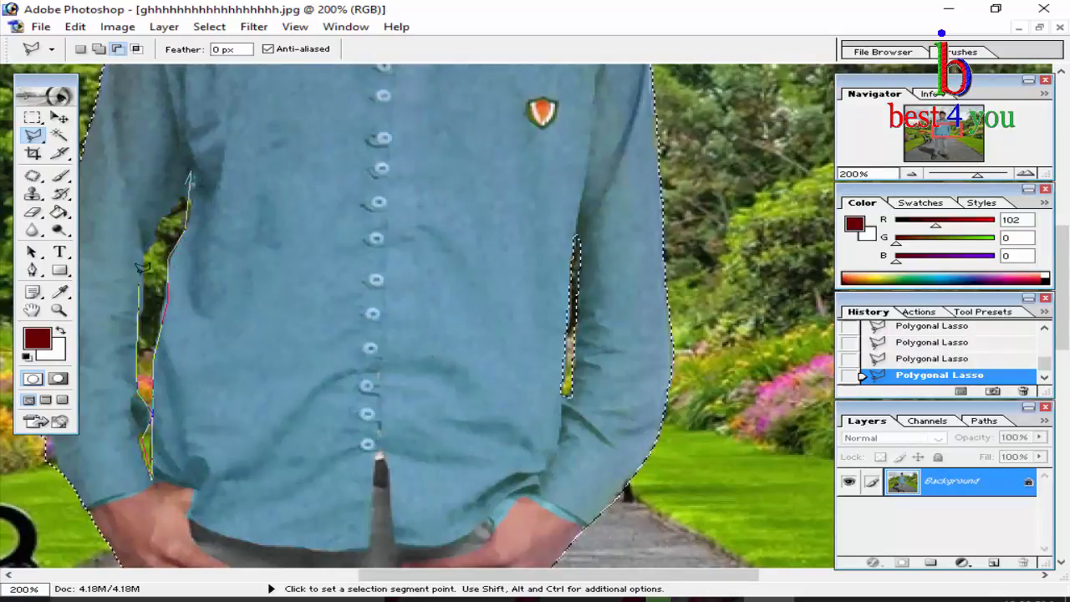
{"action": "left_click", "coordinate": [142, 257]}
{"action": "left_click", "coordinate": [191, 178]}
Subtract the path background between the man's legs from the selection with the Polygonal Lasso.
{"action": "scroll", "coordinate": [343, 255], "scroll_direction": "down", "scroll_amount": 5}
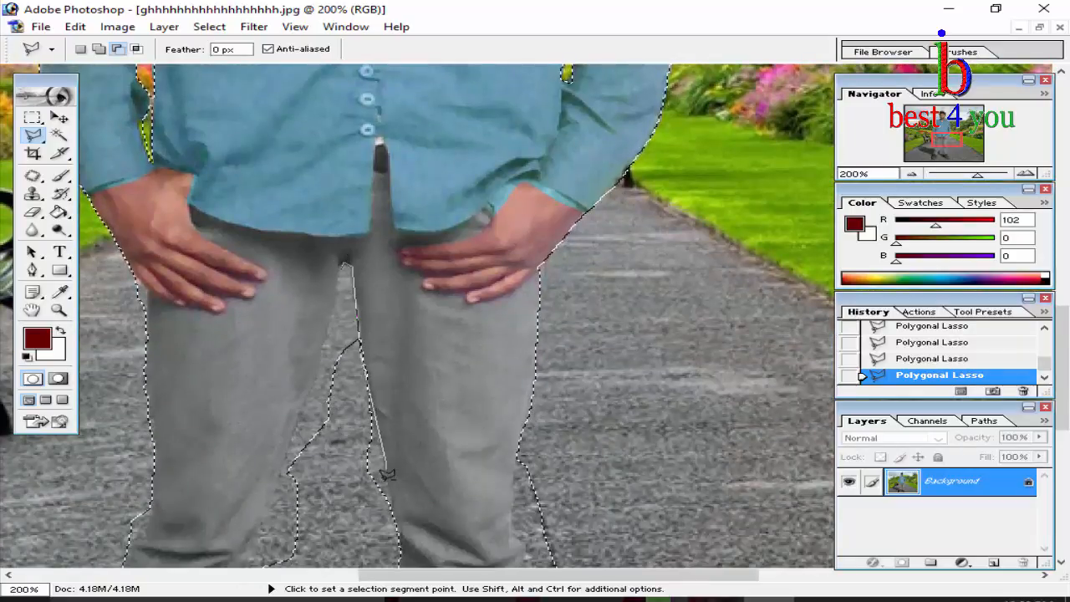
{"action": "left_click", "coordinate": [386, 510]}
{"action": "scroll", "coordinate": [278, 543], "scroll_direction": "down", "scroll_amount": 4}
{"action": "left_click", "coordinate": [278, 543]}
{"action": "scroll", "coordinate": [278, 542], "scroll_direction": "down", "scroll_amount": 4}
{"action": "left_click", "coordinate": [239, 201]}
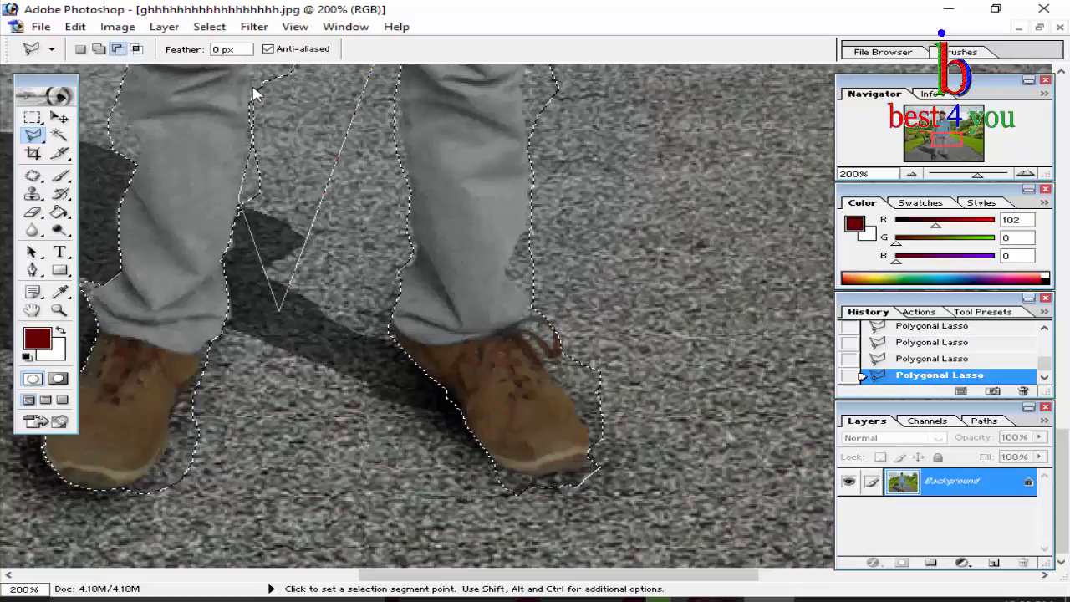
{"action": "scroll", "coordinate": [255, 68], "scroll_direction": "up", "scroll_amount": 4}
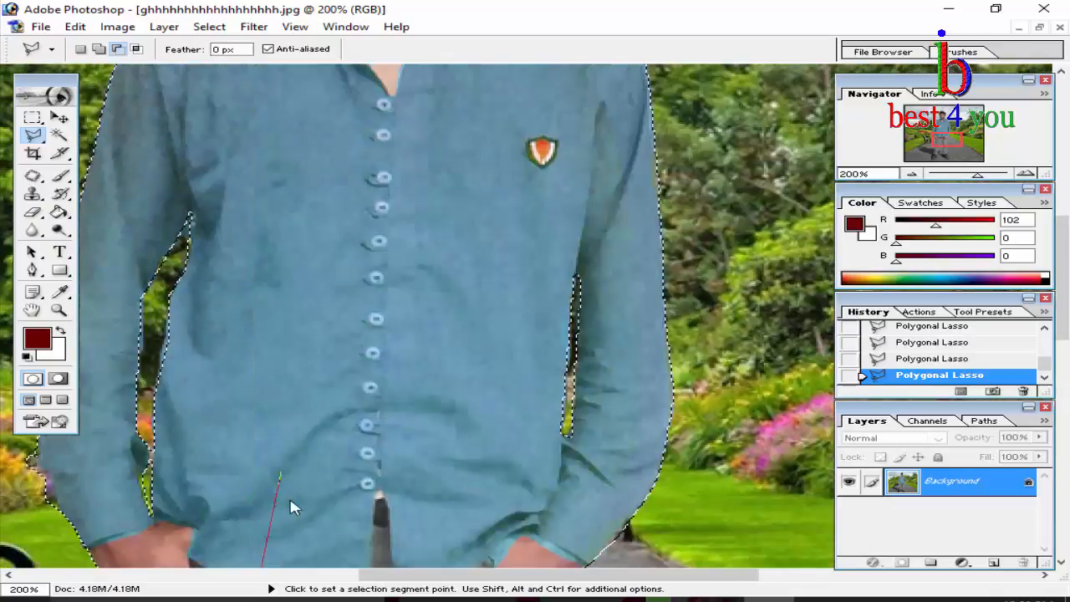
{"action": "scroll", "coordinate": [294, 503], "scroll_direction": "down", "scroll_amount": 5}
{"action": "left_click", "coordinate": [331, 132]}
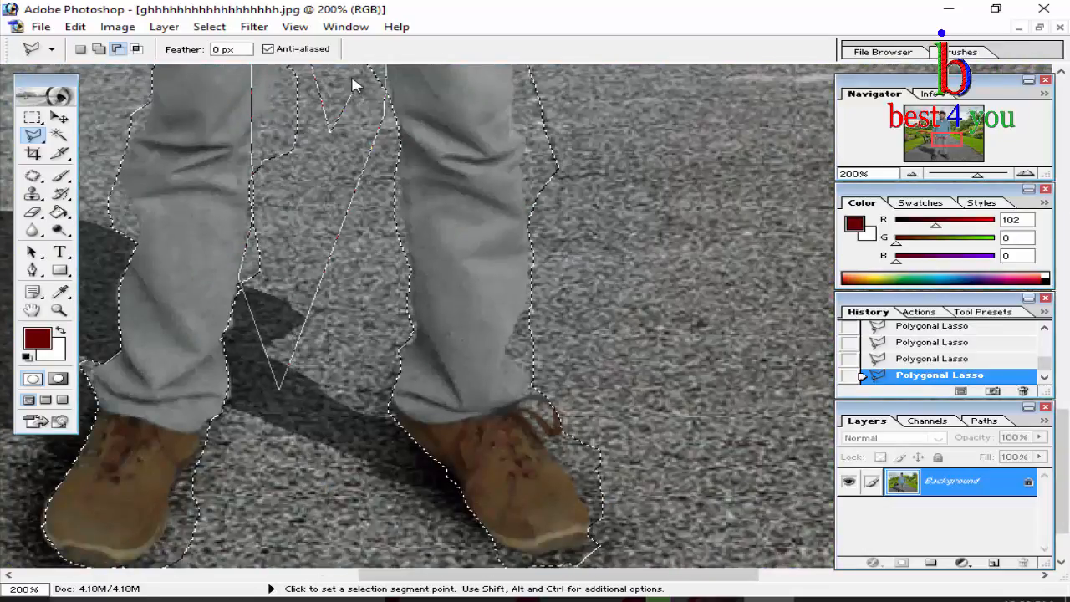
{"action": "scroll", "coordinate": [354, 125], "scroll_direction": "up", "scroll_amount": 5}
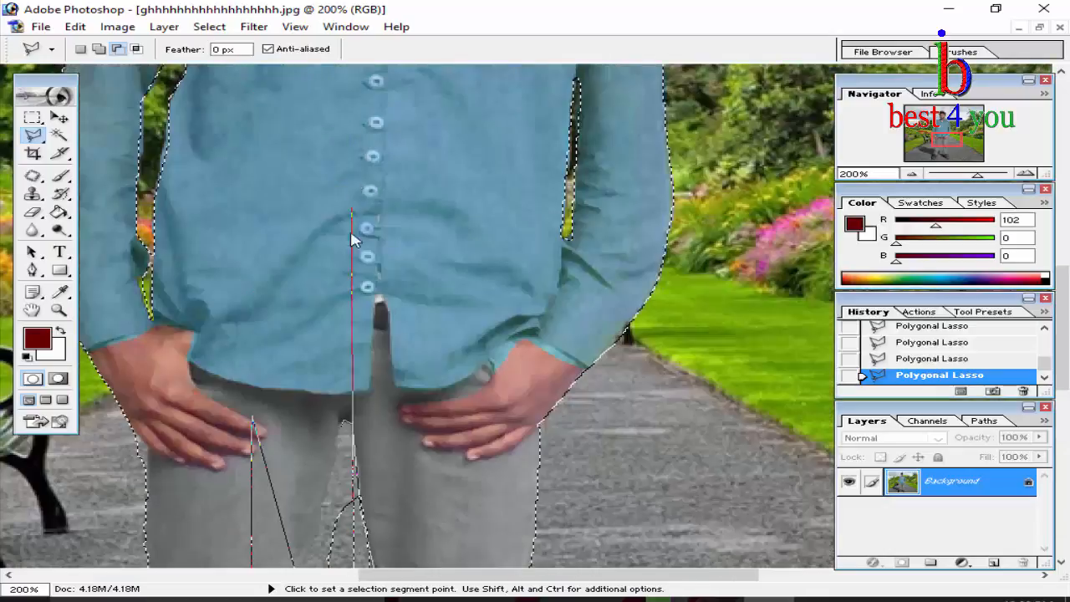
{"action": "left_click", "coordinate": [359, 485]}
Subtract the remaining background at the upper end of the gap between the thighs from the selection.
{"action": "scroll", "coordinate": [311, 361], "scroll_direction": "down", "scroll_amount": 2}
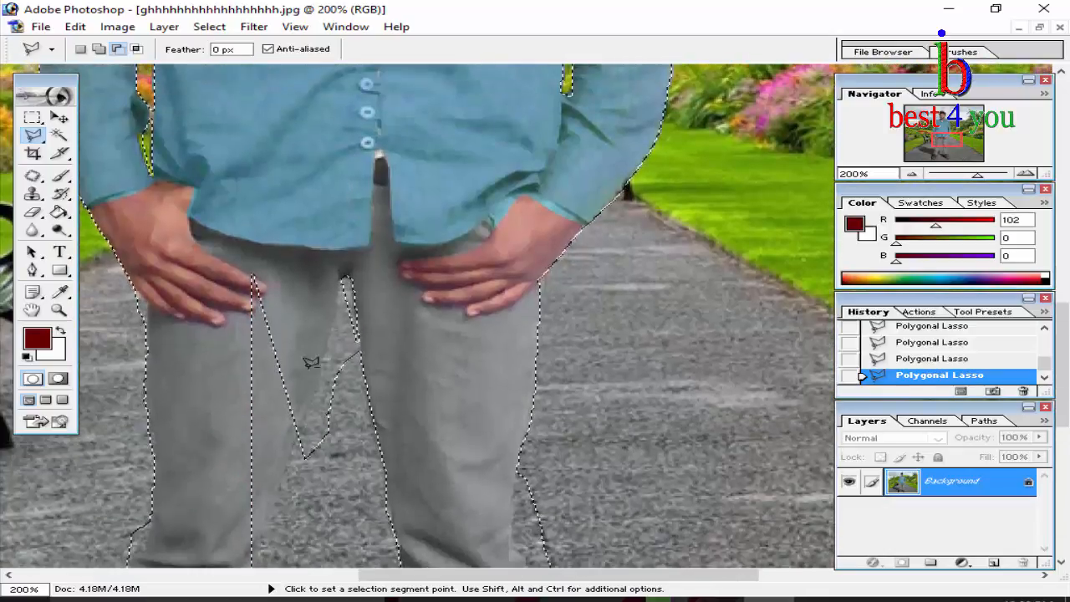
{"action": "left_click", "coordinate": [292, 453]}
{"action": "left_click", "coordinate": [321, 488]}
{"action": "left_click", "coordinate": [359, 433]}
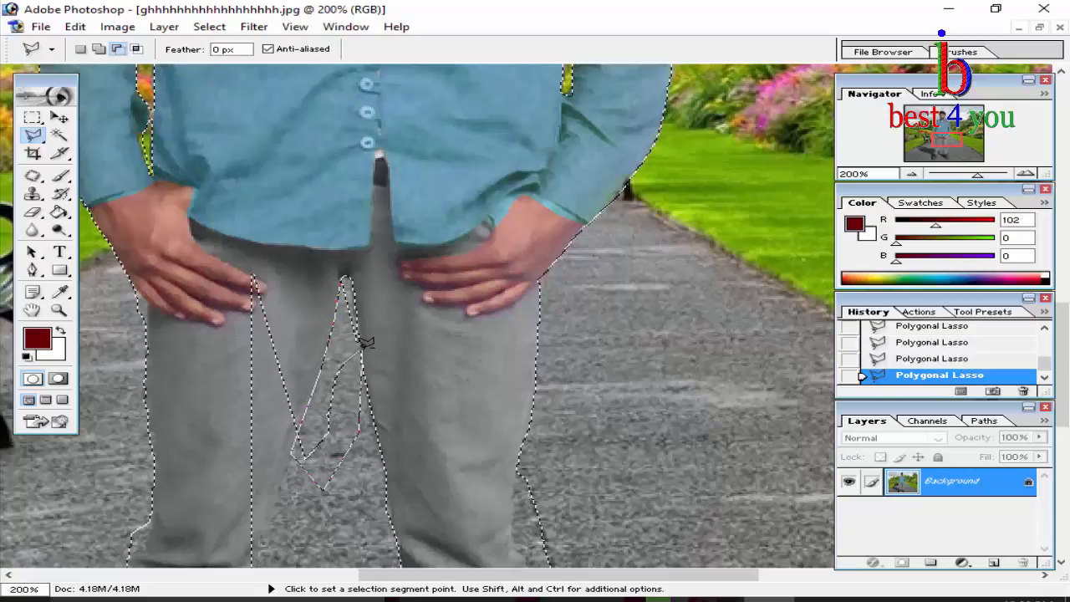
{"action": "left_click", "coordinate": [345, 276]}
Subtract the background wedge outside the knee of the badge-side leg from the selection.
{"action": "scroll", "coordinate": [508, 306], "scroll_direction": "down", "scroll_amount": 3}
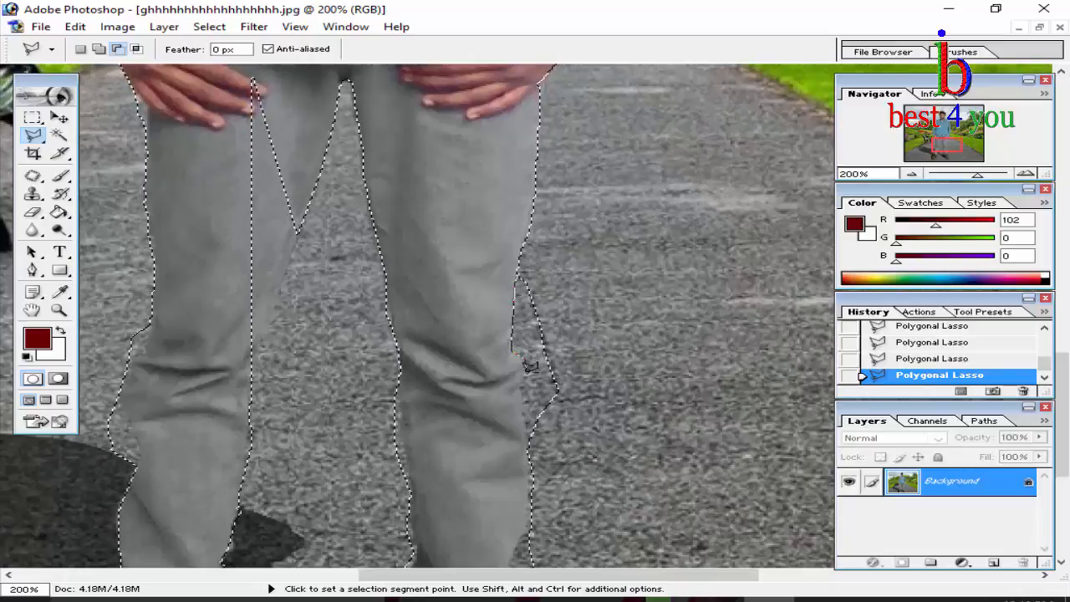
{"action": "left_click", "coordinate": [530, 444]}
{"action": "left_click", "coordinate": [555, 434]}
{"action": "left_click", "coordinate": [571, 332]}
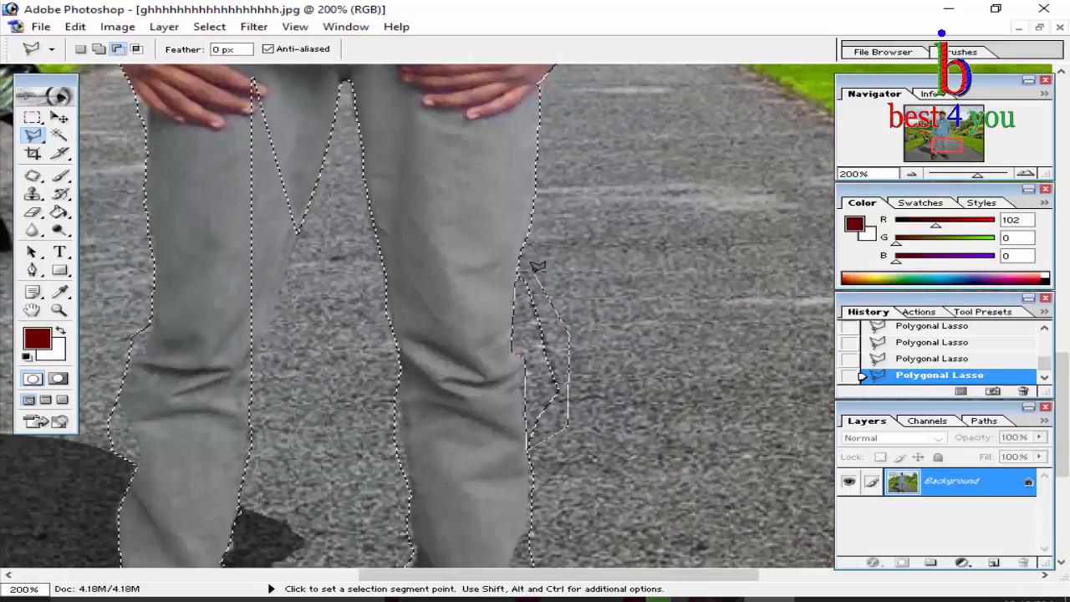
{"action": "left_click", "coordinate": [518, 273]}
Subtract the background notch outside the lower shin, just above the cuff of the badge-side leg, from the selection.
{"action": "scroll", "coordinate": [518, 273], "scroll_direction": "down", "scroll_amount": 3}
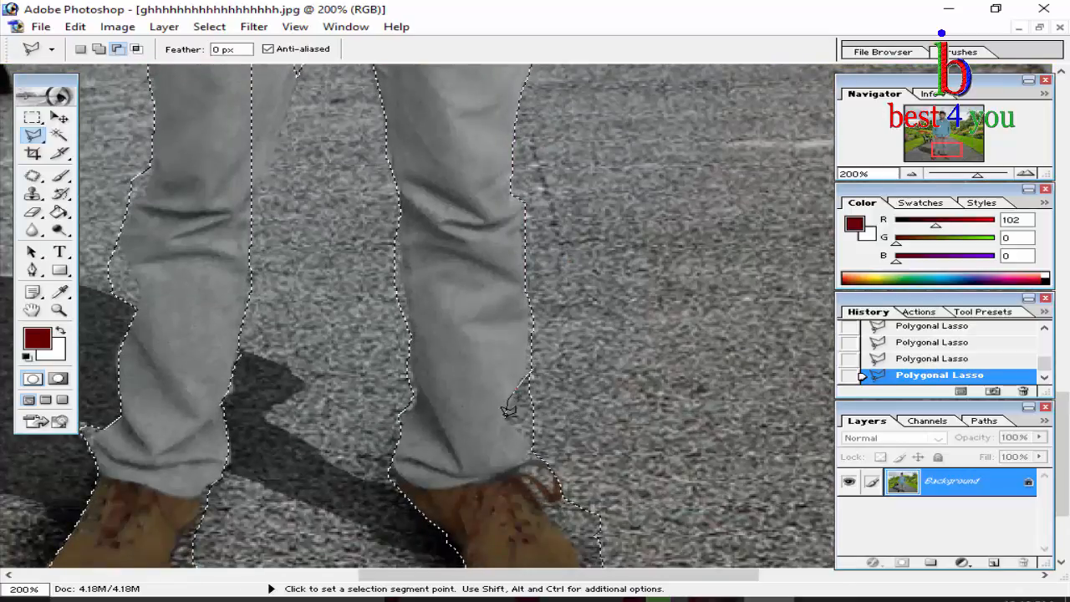
{"action": "left_click", "coordinate": [534, 443]}
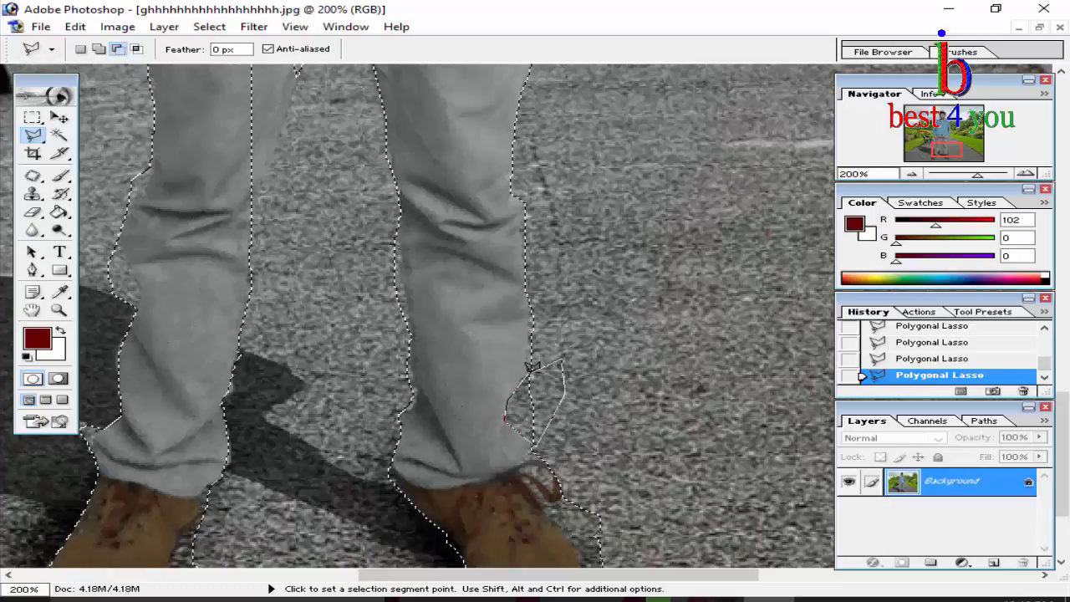
{"action": "left_click", "coordinate": [530, 365]}
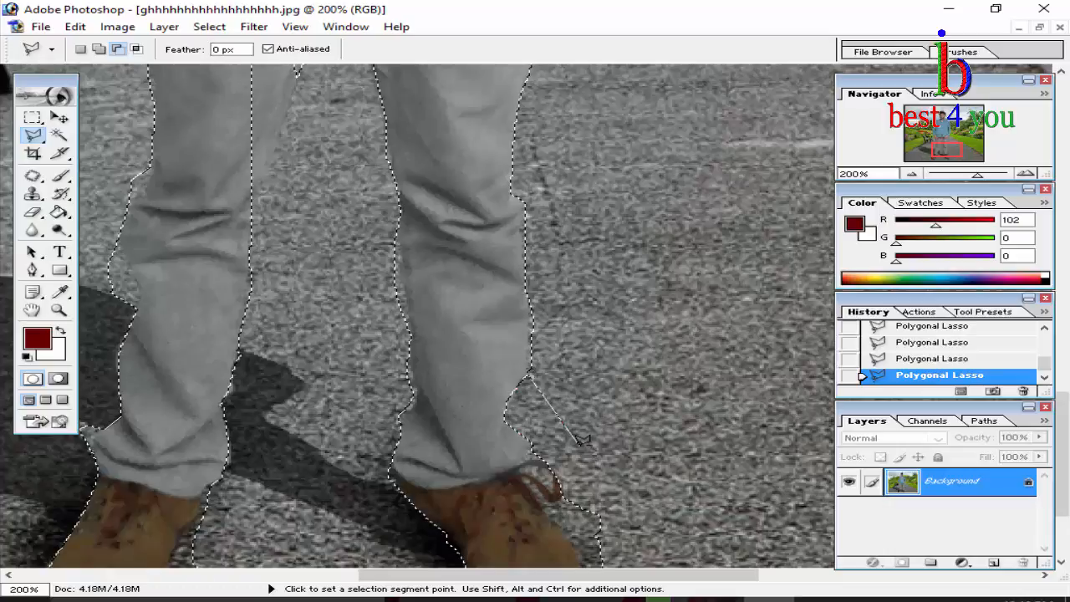
Subtract the excess ground around the outer side and toe of the badge-side shoe with the freehand Lasso.
{"action": "scroll", "coordinate": [576, 416], "scroll_direction": "down", "scroll_amount": 2}
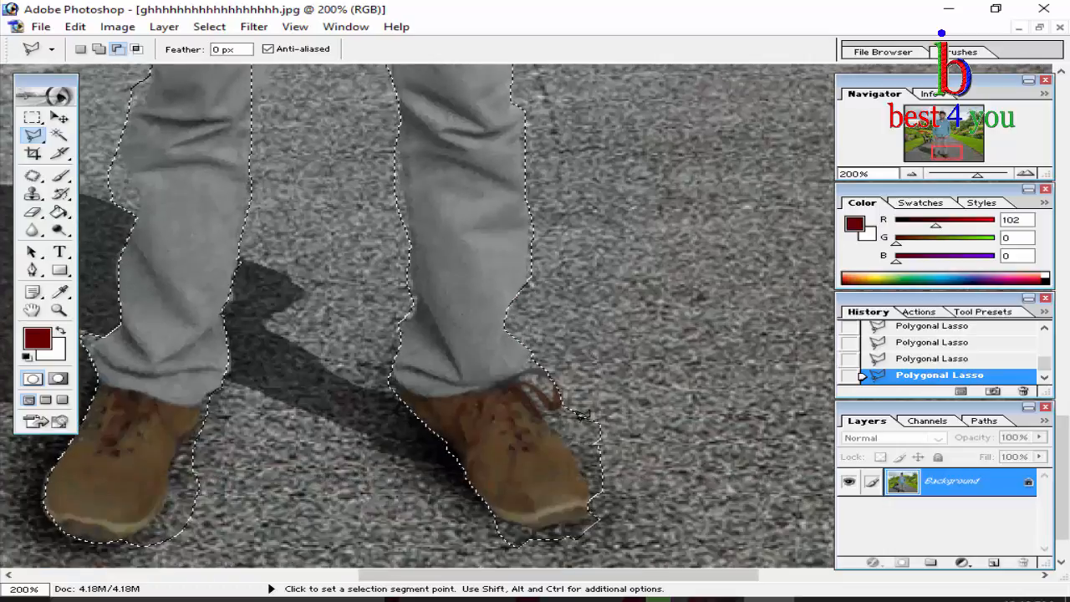
{"action": "right_click", "coordinate": [35, 136]}
{"action": "left_click", "coordinate": [68, 154]}
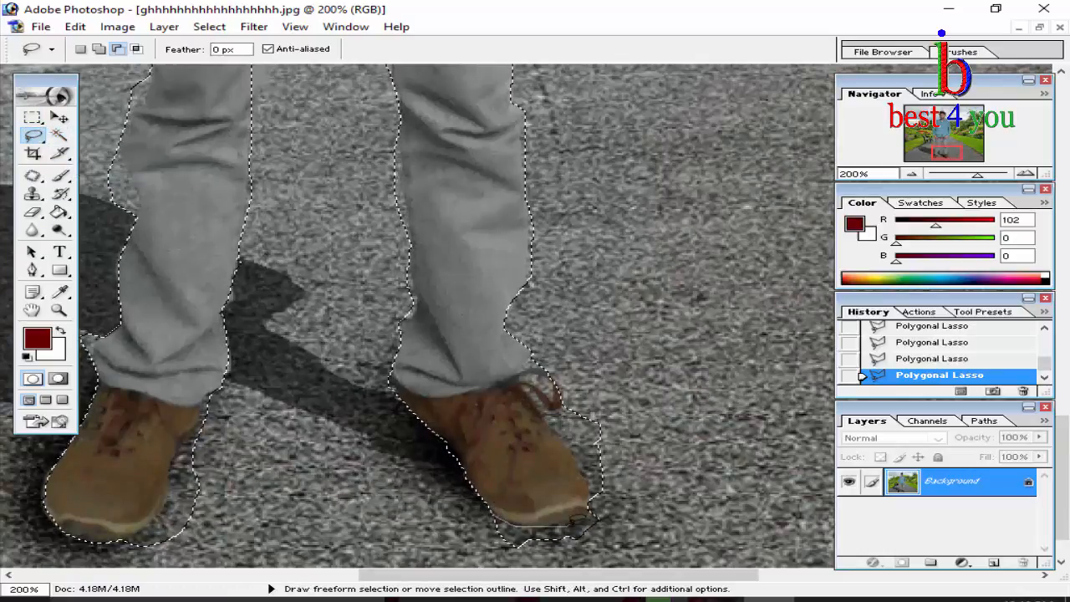
{"action": "mouse_move", "coordinate": [586, 389]}
{"action": "left_mouse_down"}
{"action": "mouse_move", "coordinate": [668, 525]}
{"action": "mouse_move", "coordinate": [505, 544]}
{"action": "mouse_move", "coordinate": [478, 520]}
{"action": "left_mouse_up"}
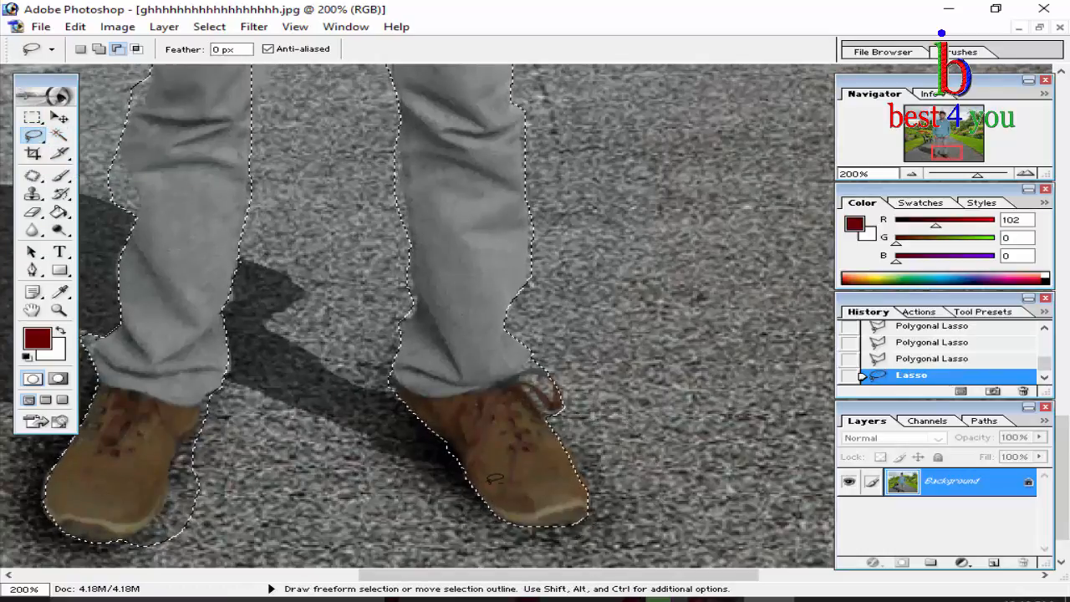
Add the missed inner thigh area of the leg opposite the badge back to the selection with the Lasso.
{"action": "scroll", "coordinate": [374, 335], "scroll_direction": "left", "scroll_amount": 2}
{"action": "scroll", "coordinate": [373, 336], "scroll_direction": "up", "scroll_amount": 2}
{"action": "scroll", "coordinate": [373, 336], "scroll_direction": "up", "scroll_amount": 3}
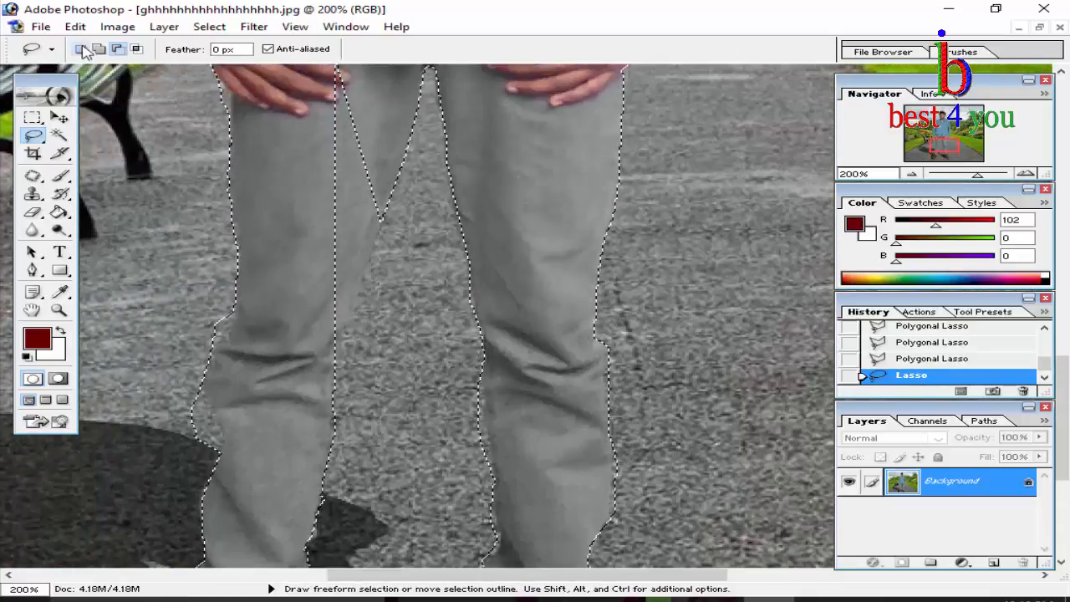
{"action": "key", "text": "shift"}
{"action": "left_click_drag", "start_coordinate": [389, 197], "coordinate": [376, 234]}
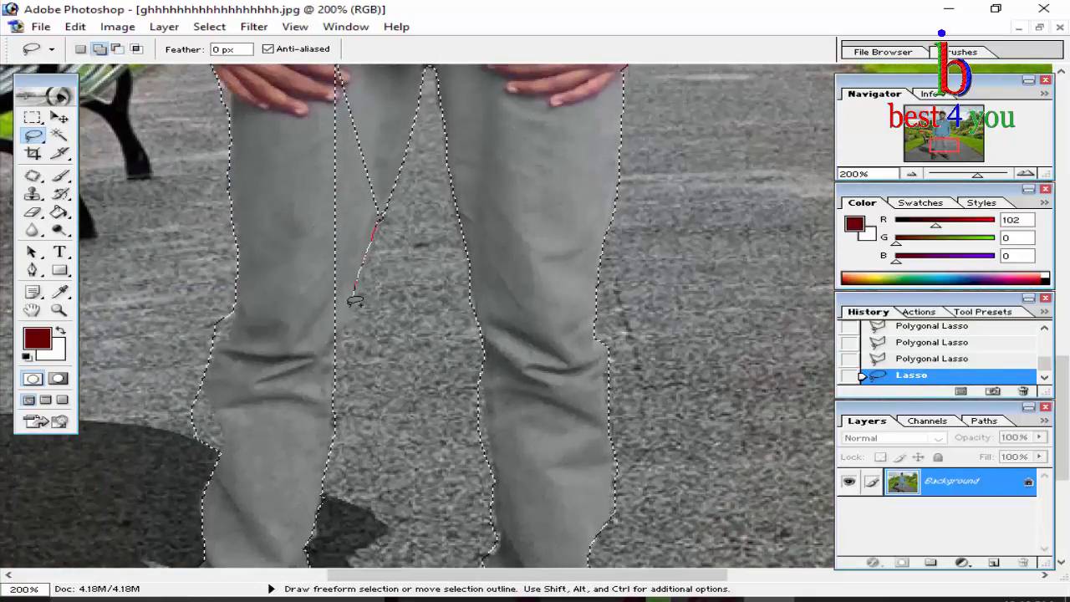
{"action": "mouse_move", "coordinate": [355, 301]}
{"action": "left_mouse_down"}
{"action": "mouse_move", "coordinate": [303, 363]}
{"action": "mouse_move", "coordinate": [327, 2]}
{"action": "mouse_move", "coordinate": [370, 120]}
{"action": "mouse_move", "coordinate": [384, 197]}
{"action": "mouse_move", "coordinate": [366, 225]}
{"action": "mouse_move", "coordinate": [380, 267]}
{"action": "left_mouse_up"}
{"action": "scroll", "coordinate": [378, 219], "scroll_direction": "up", "scroll_amount": 1}
{"action": "scroll", "coordinate": [253, 356], "scroll_direction": "down", "scroll_amount": 1}
{"action": "scroll", "coordinate": [255, 356], "scroll_direction": "up", "scroll_amount": 1}
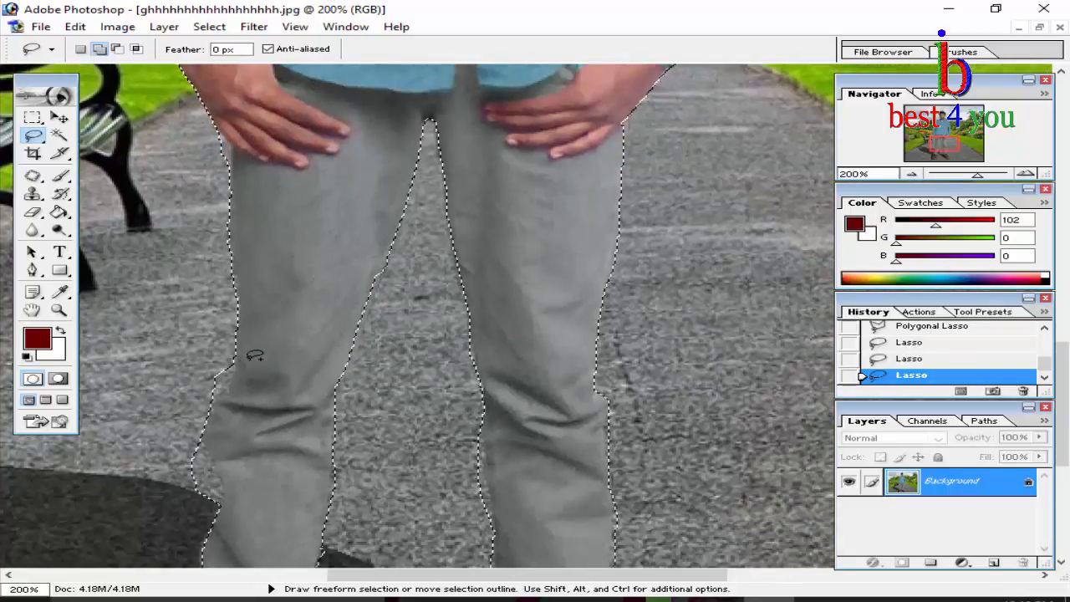
Refine the selection along the outer edge of the leg opposite the badge, subtracting excess background at the knee and cuff.
{"action": "mouse_move", "coordinate": [228, 138]}
{"action": "left_mouse_down"}
{"action": "mouse_move", "coordinate": [167, 165]}
{"action": "mouse_move", "coordinate": [223, 179]}
{"action": "left_mouse_up"}
{"action": "scroll", "coordinate": [237, 293], "scroll_direction": "down", "scroll_amount": 1}
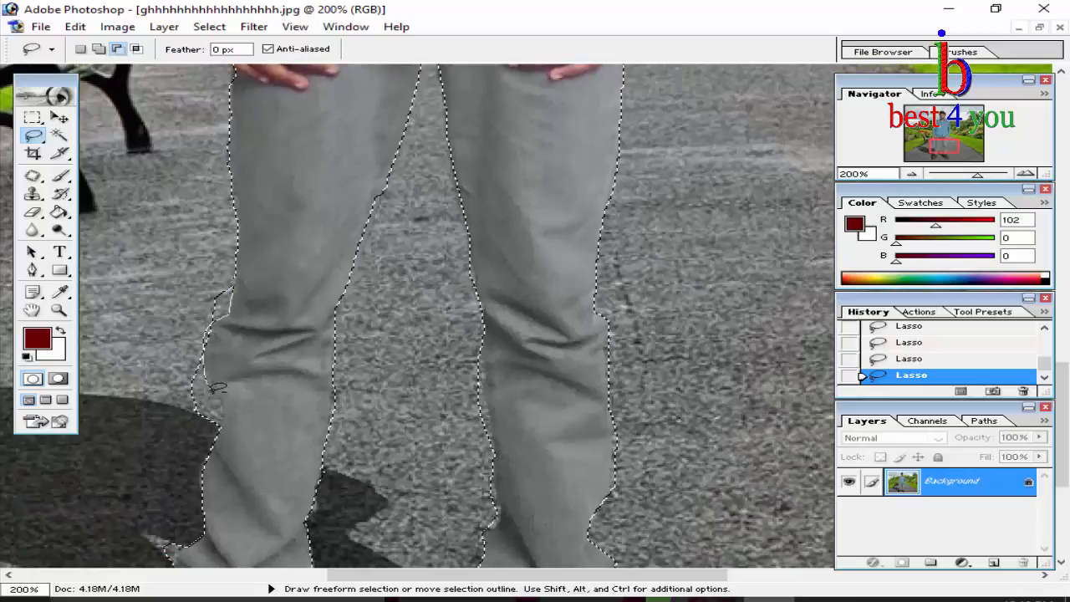
{"action": "left_click_drag", "start_coordinate": [192, 432], "coordinate": [213, 309]}
{"action": "scroll", "coordinate": [219, 306], "scroll_direction": "down", "scroll_amount": 3}
{"action": "mouse_move", "coordinate": [203, 351]}
{"action": "left_mouse_down"}
{"action": "mouse_move", "coordinate": [177, 375]}
{"action": "mouse_move", "coordinate": [193, 341]}
{"action": "left_mouse_up"}
{"action": "scroll", "coordinate": [197, 338], "scroll_direction": "down", "scroll_amount": 1}
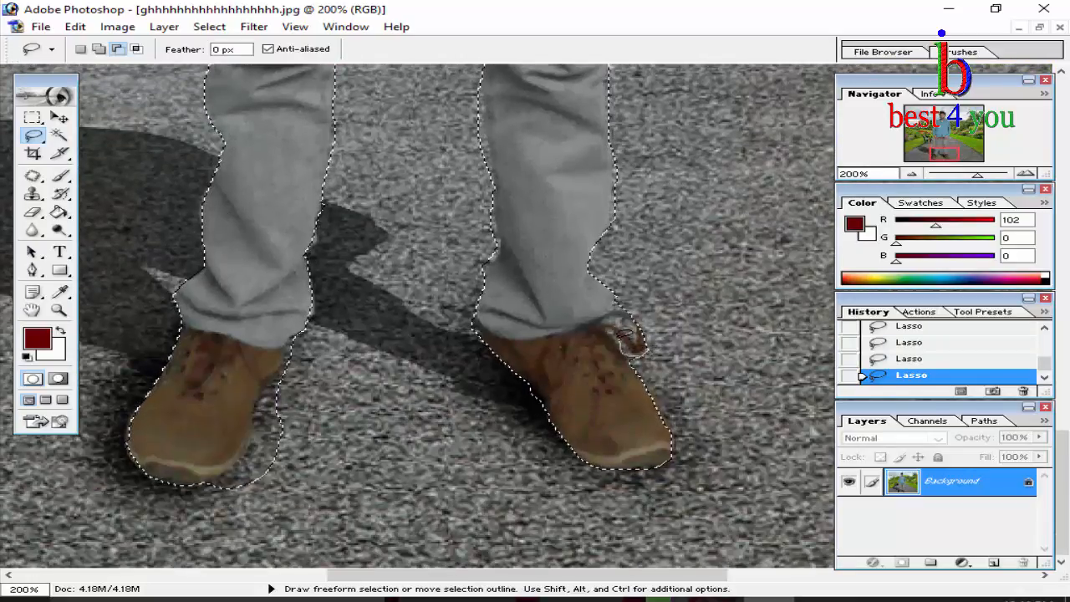
Invert the selection of the man and copy the selected background onto a new layer.
{"action": "key", "text": "ctrl+minus"}
{"action": "key", "text": "ctrl+minus"}
{"action": "key", "text": "ctrl+minus"}
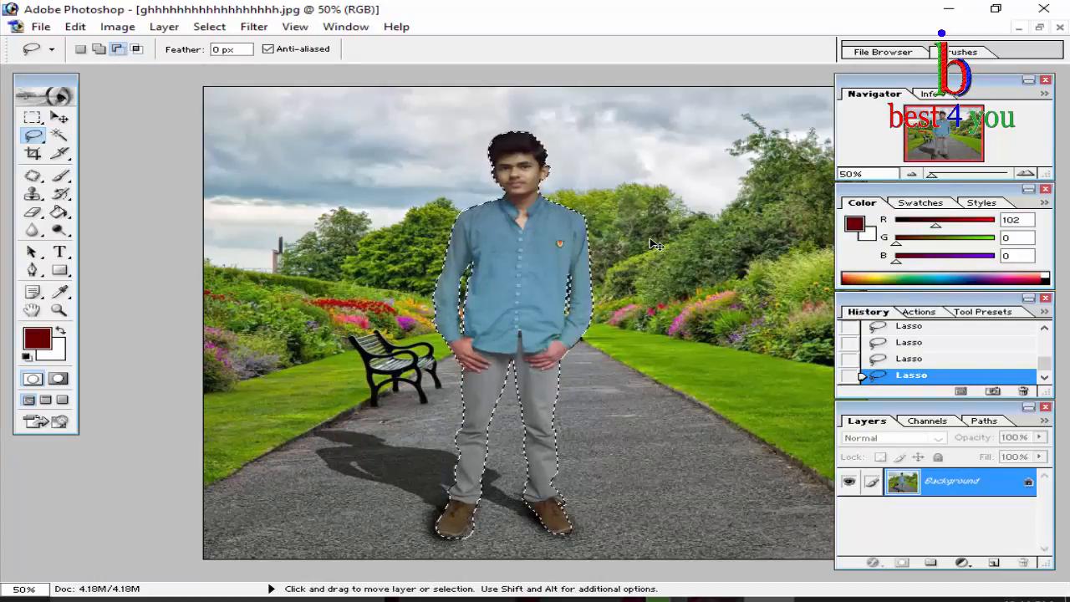
{"action": "key", "text": "ctrl+minus"}
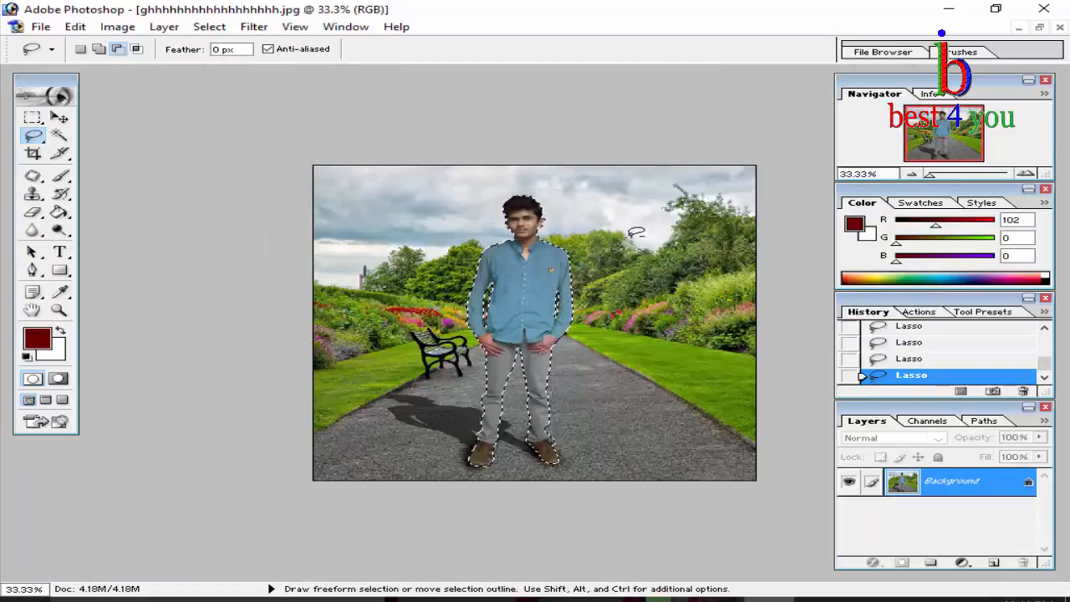
{"action": "right_click", "coordinate": [636, 233]}
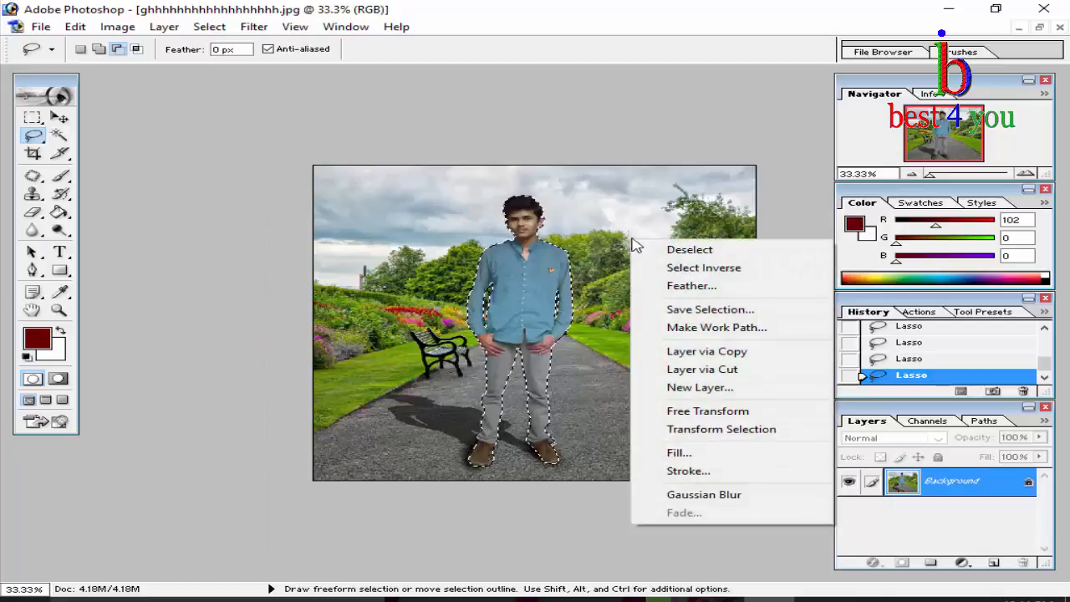
{"action": "left_click", "coordinate": [675, 267]}
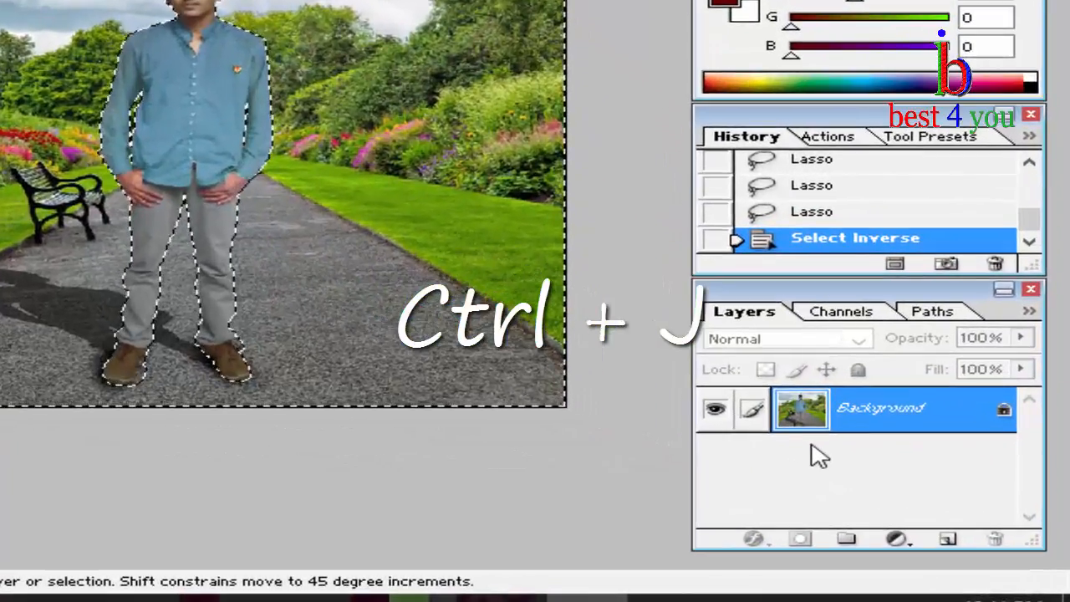
{"action": "key", "text": "ctrl+j"}
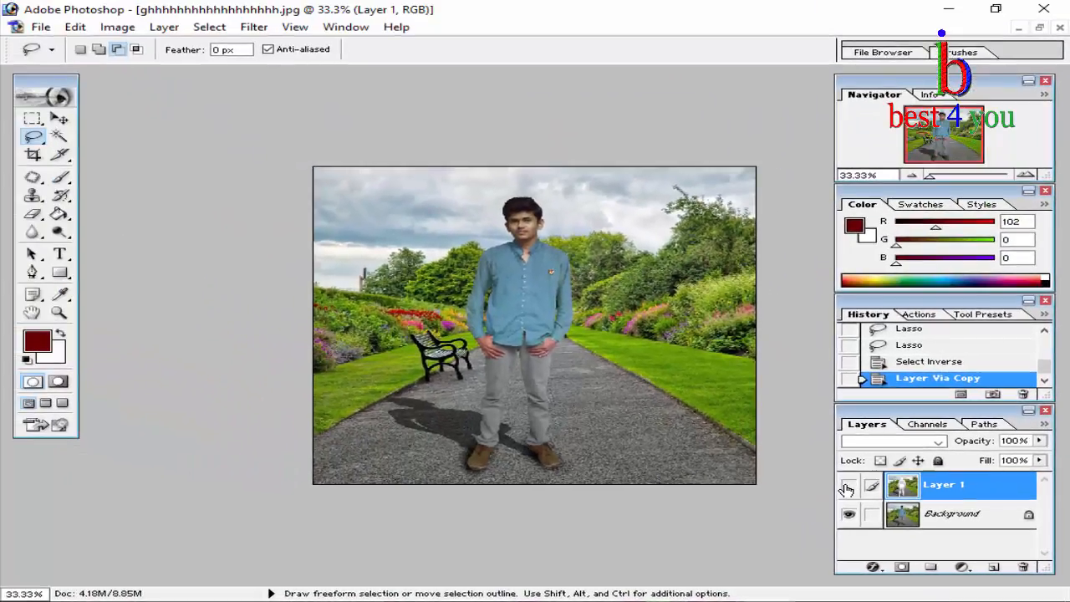
Check the copied background cutout by toggling the visibility of the new layer and the Background layer.
{"action": "left_click", "coordinate": [848, 487]}
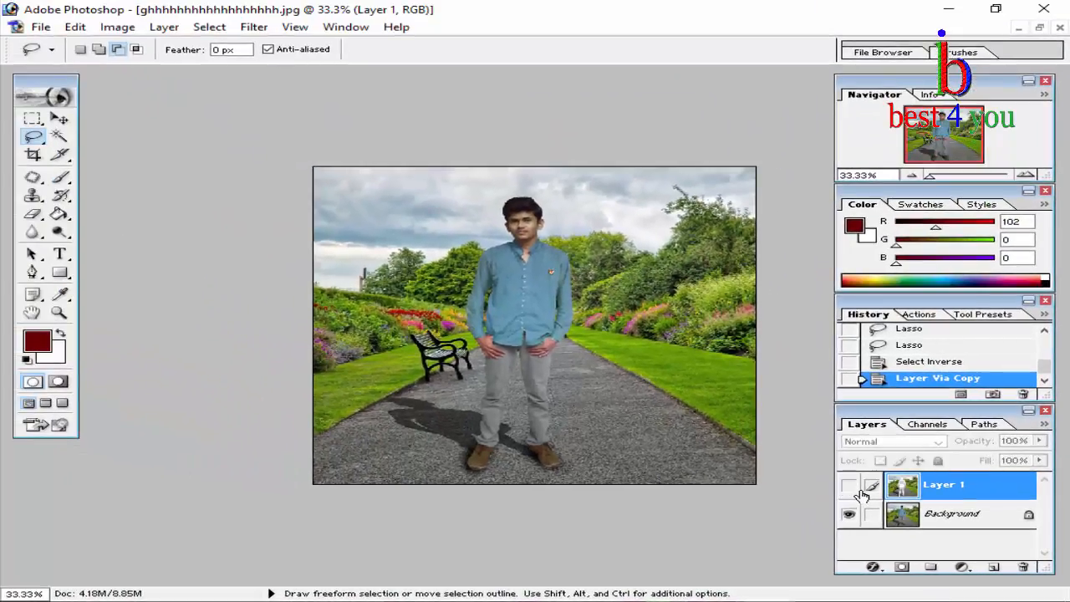
{"action": "left_click", "coordinate": [848, 487]}
{"action": "left_click", "coordinate": [849, 513]}
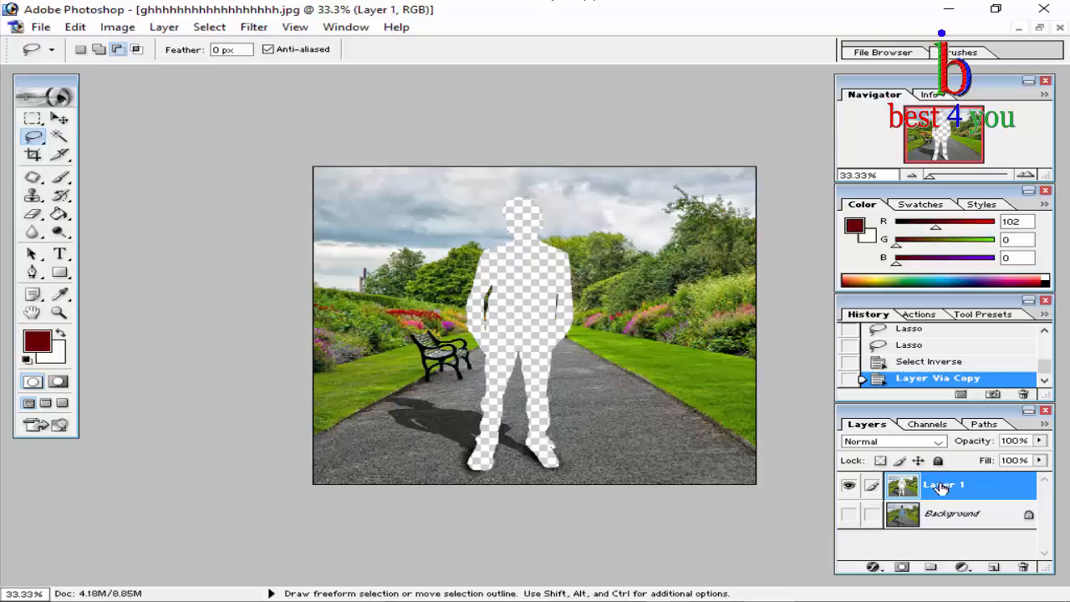
{"action": "left_click", "coordinate": [849, 513]}
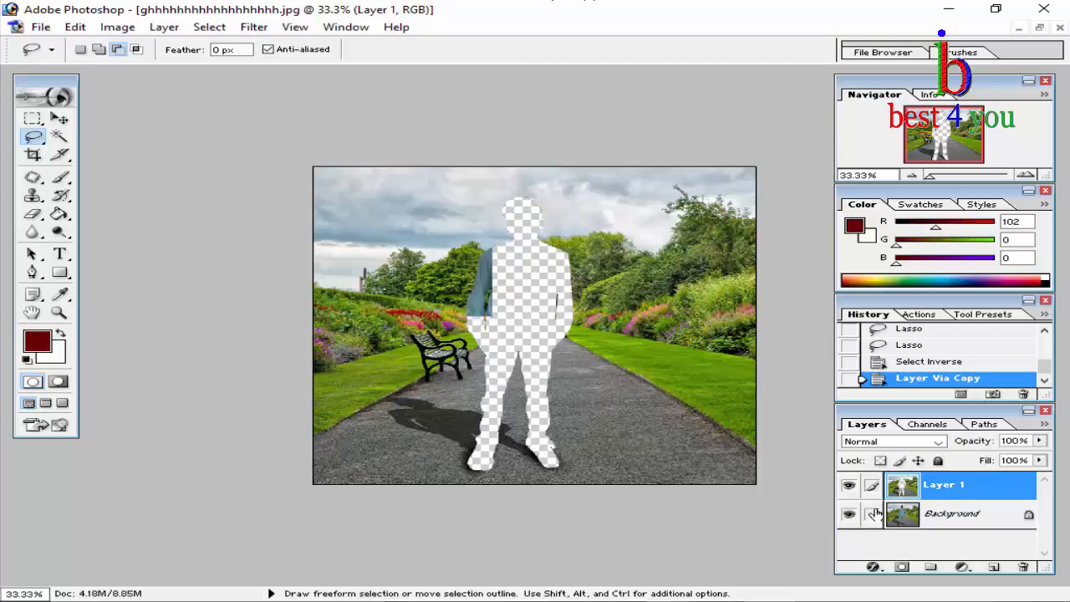
Rename the copied background layer as Blur.
{"action": "double_click", "coordinate": [942, 484]}
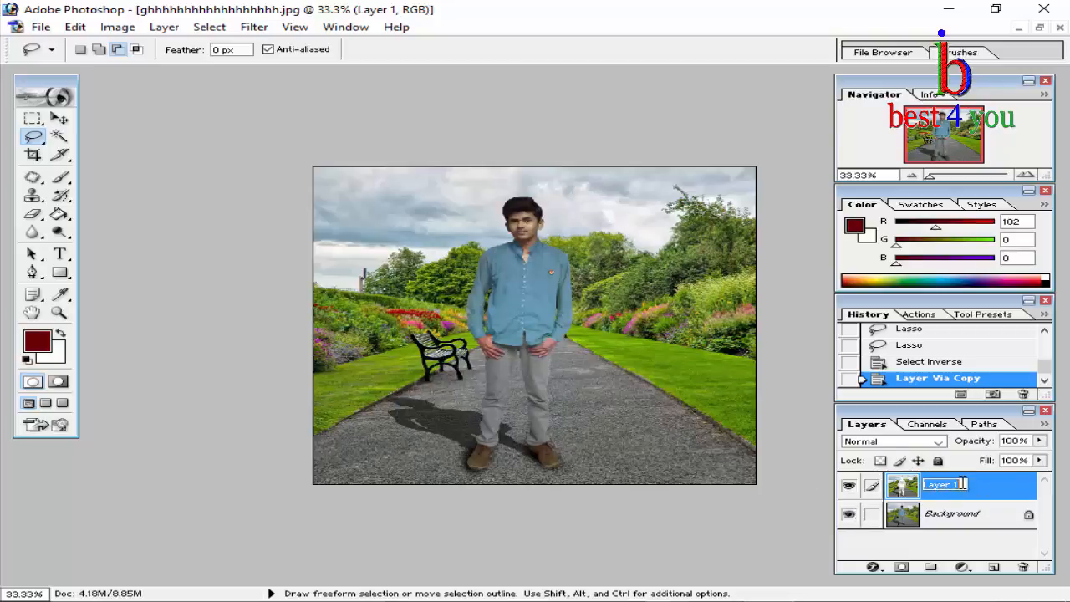
{"action": "key", "text": "BackSpace"}
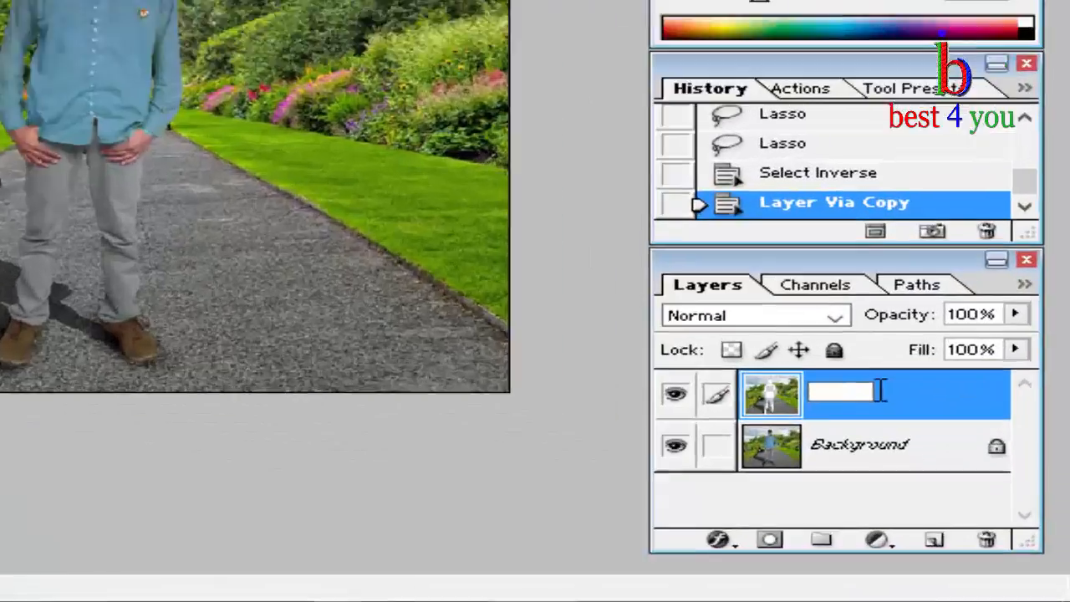
{"action": "type", "text": "Blur"}
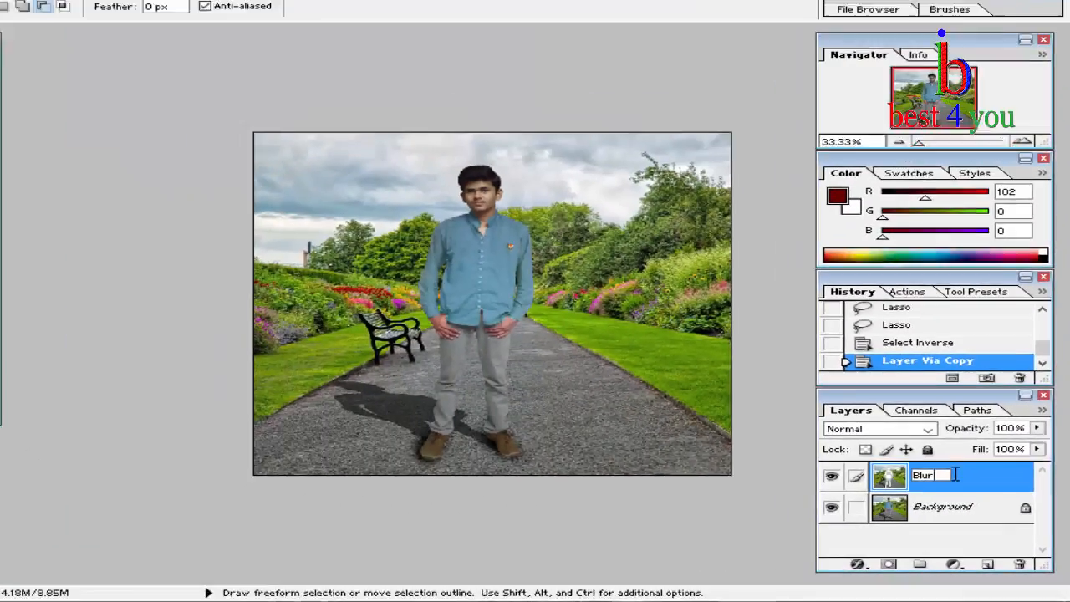
{"action": "key", "text": "Return"}
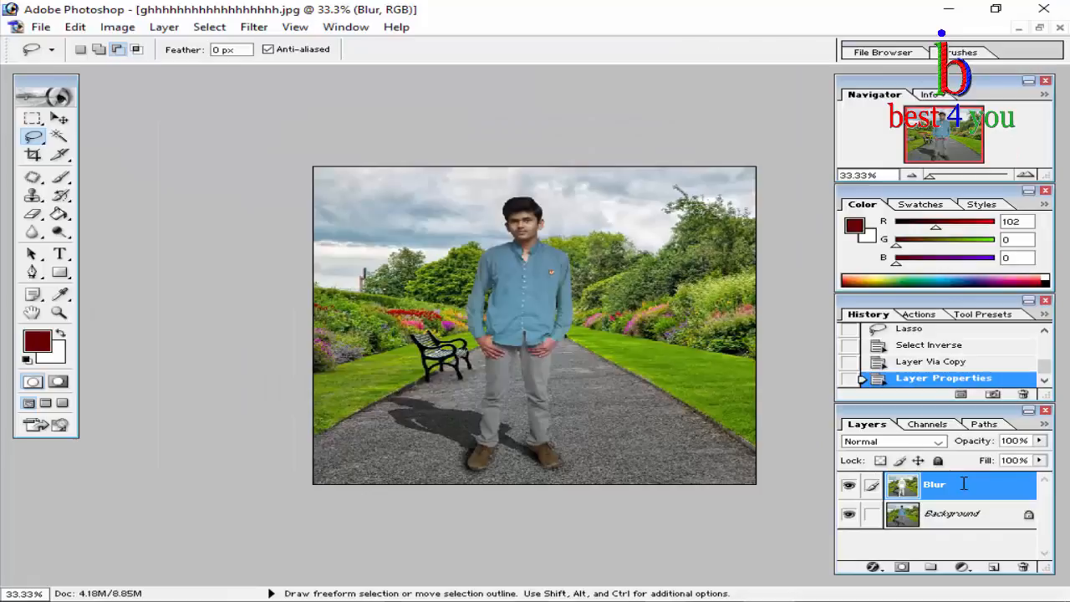
Apply a Gaussian Blur with a radius of 5.2 pixels to the Blur layer.
{"action": "left_click", "coordinate": [255, 30]}
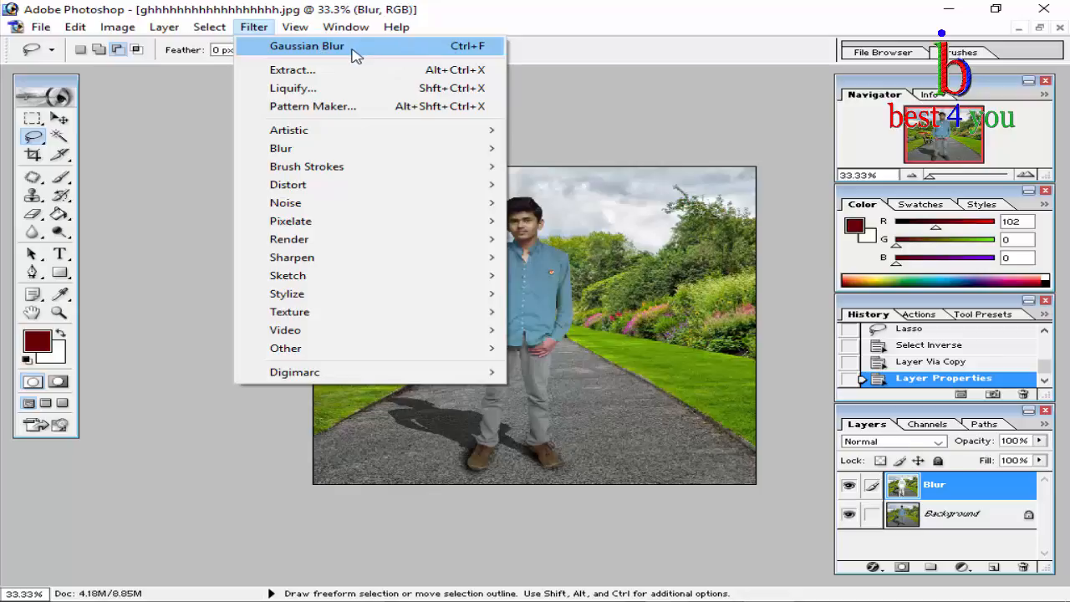
{"action": "mouse_move", "coordinate": [407, 157]}
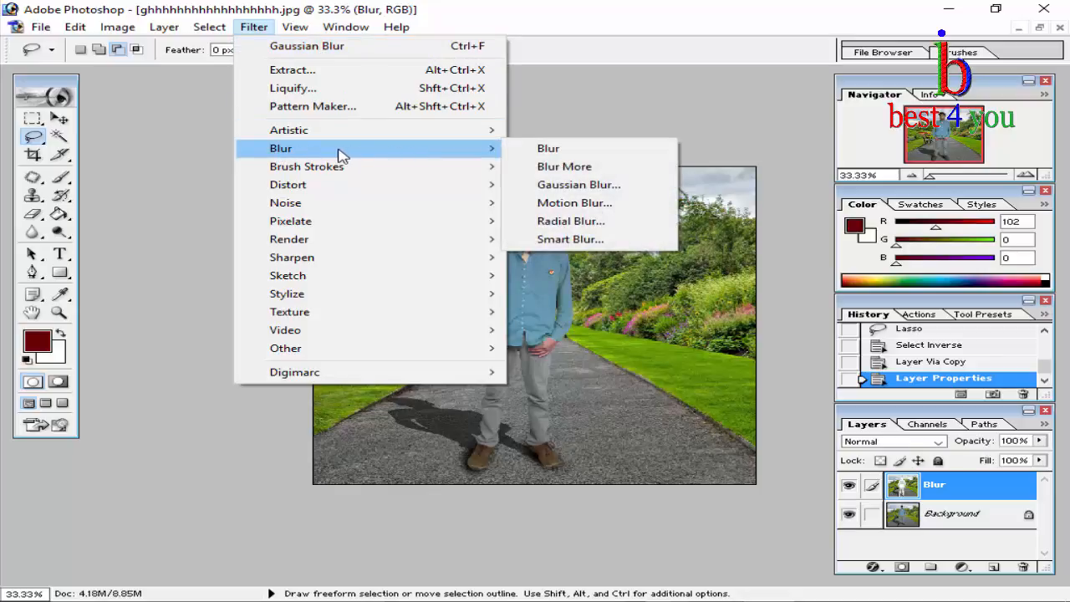
{"action": "left_click", "coordinate": [559, 192]}
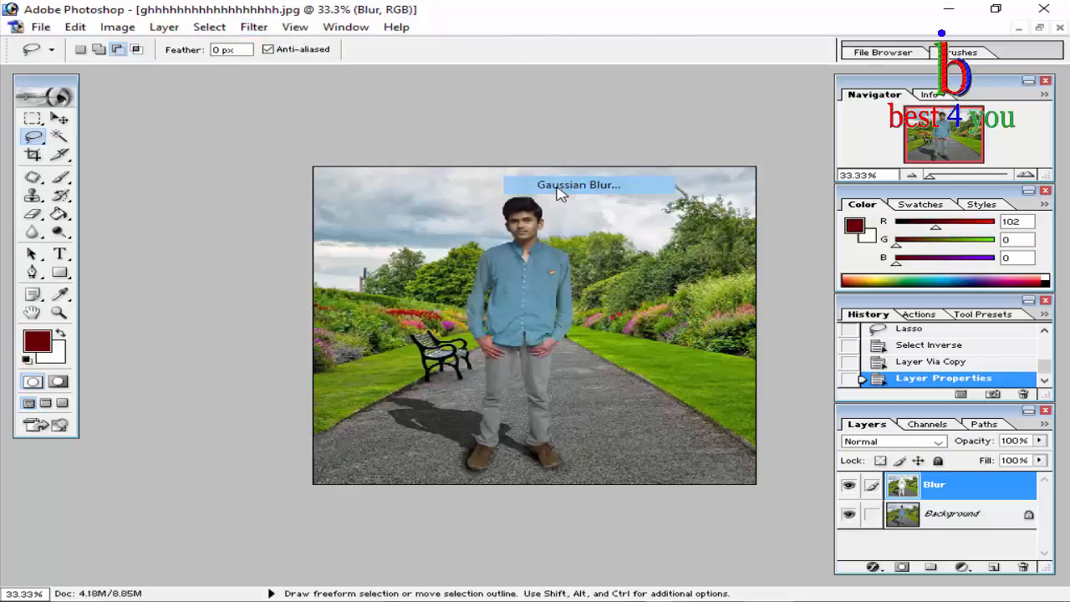
{"action": "left_click_drag", "start_coordinate": [819, 175], "coordinate": [858, 173]}
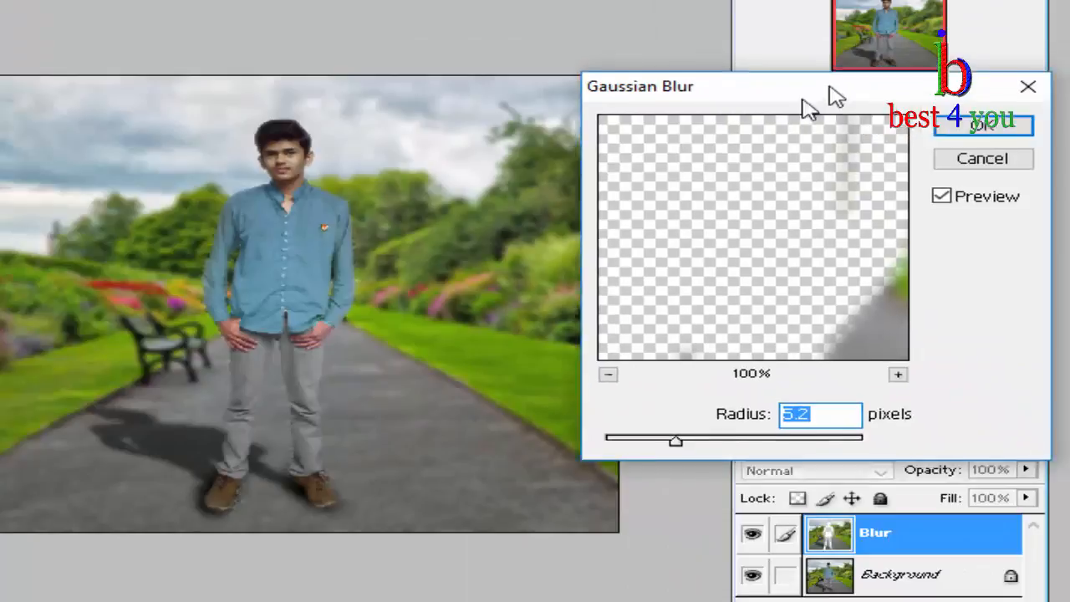
{"action": "left_click_drag", "start_coordinate": [819, 4], "coordinate": [0, 227]}
{"action": "left_click_drag", "start_coordinate": [59, 286], "coordinate": [187, 296]}
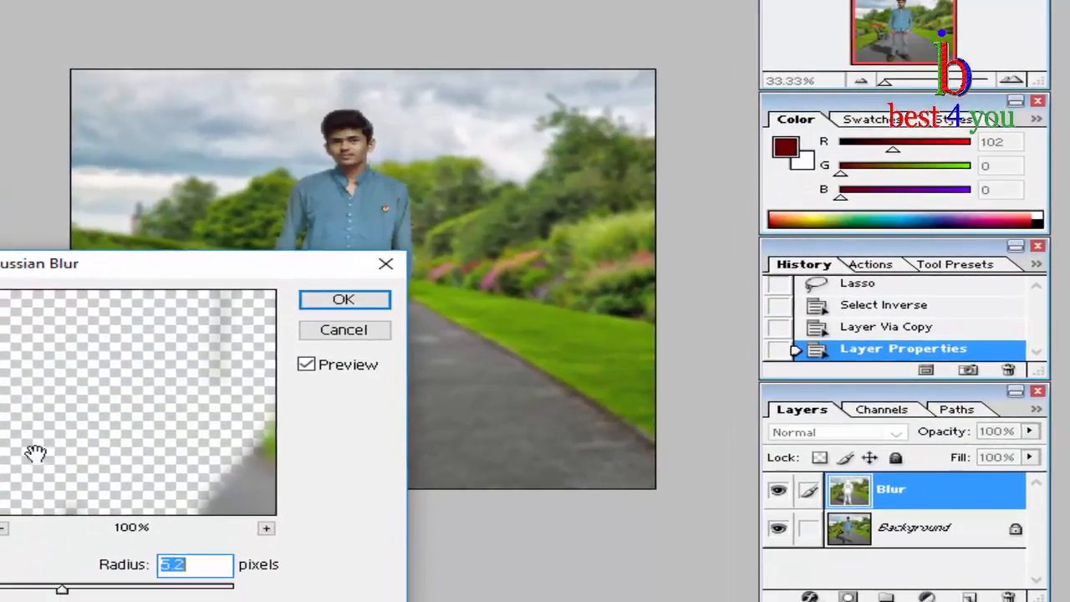
{"action": "left_click", "coordinate": [326, 303]}
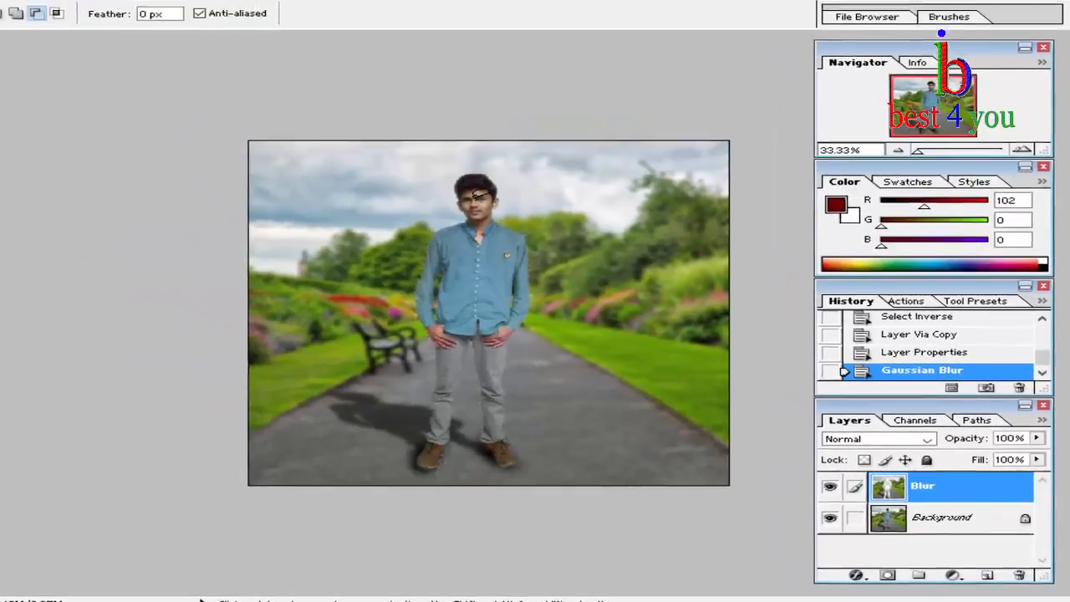
Erase blurred overlap on the Blur layer around the man's hair, face and neck with a 33 px Eraser brush.
{"action": "key", "text": "ctrl+plus"}
{"action": "key", "text": "ctrl+plus"}
{"action": "key", "text": "ctrl+plus"}
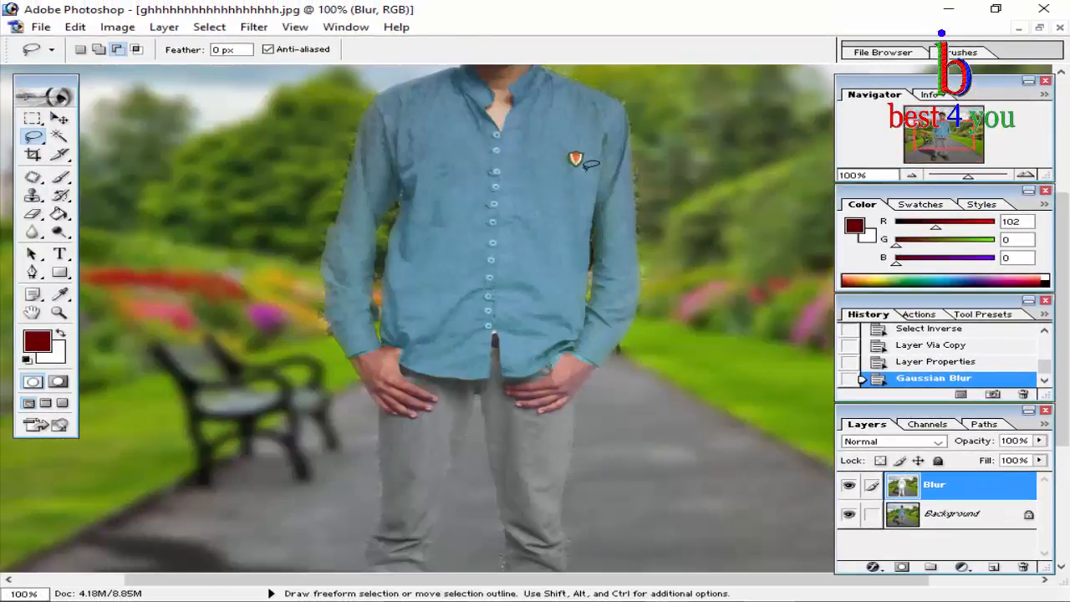
{"action": "scroll", "coordinate": [590, 164], "scroll_direction": "up", "scroll_amount": 5}
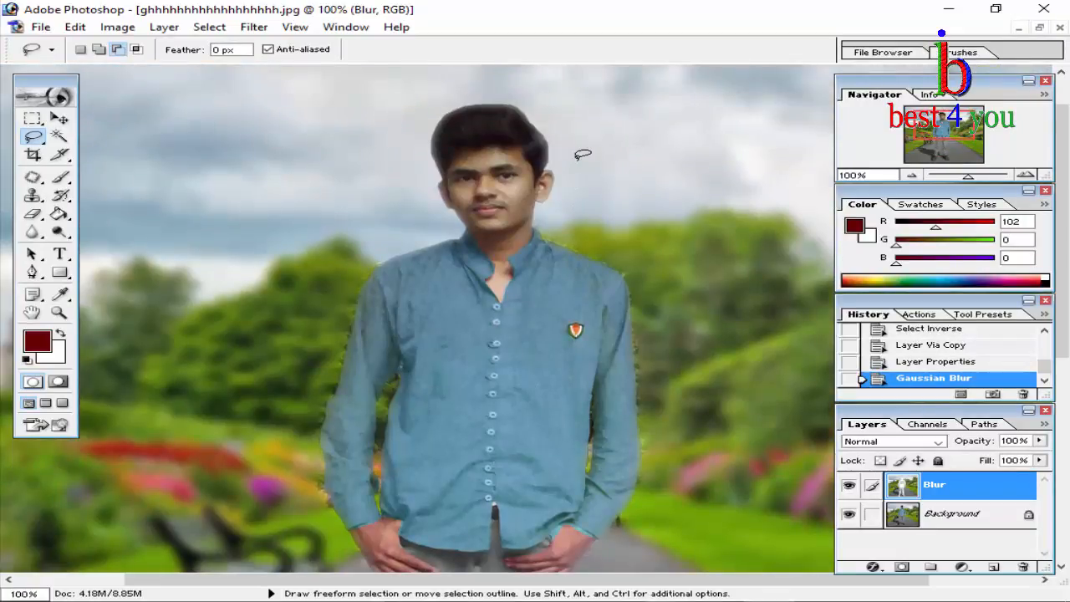
{"action": "left_click", "coordinate": [33, 214]}
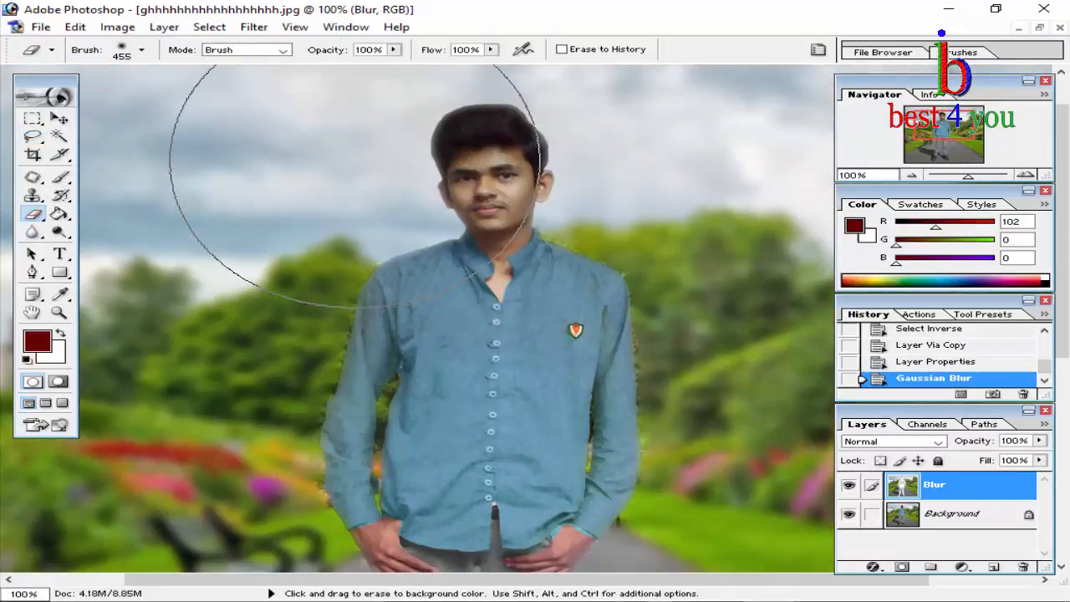
{"action": "right_click", "coordinate": [447, 324]}
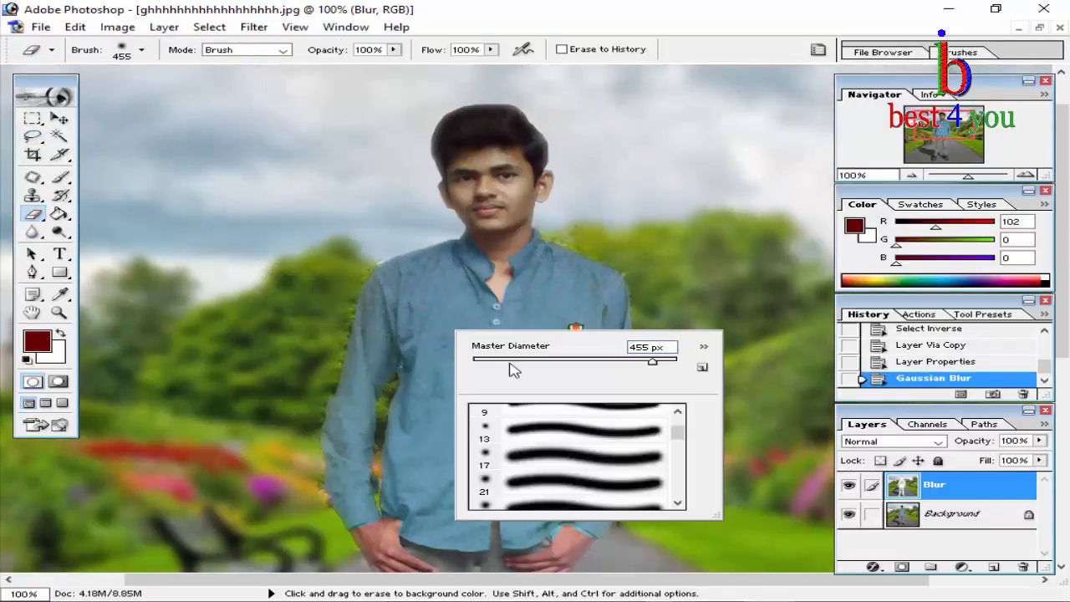
{"action": "left_click", "coordinate": [505, 359]}
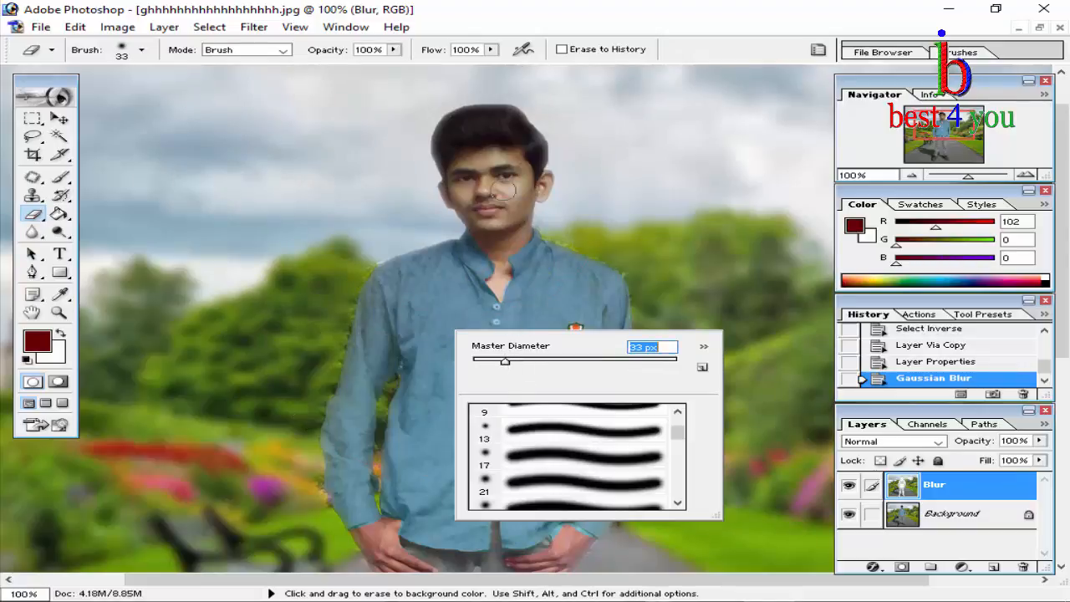
{"action": "left_click_drag", "start_coordinate": [497, 140], "coordinate": [484, 135]}
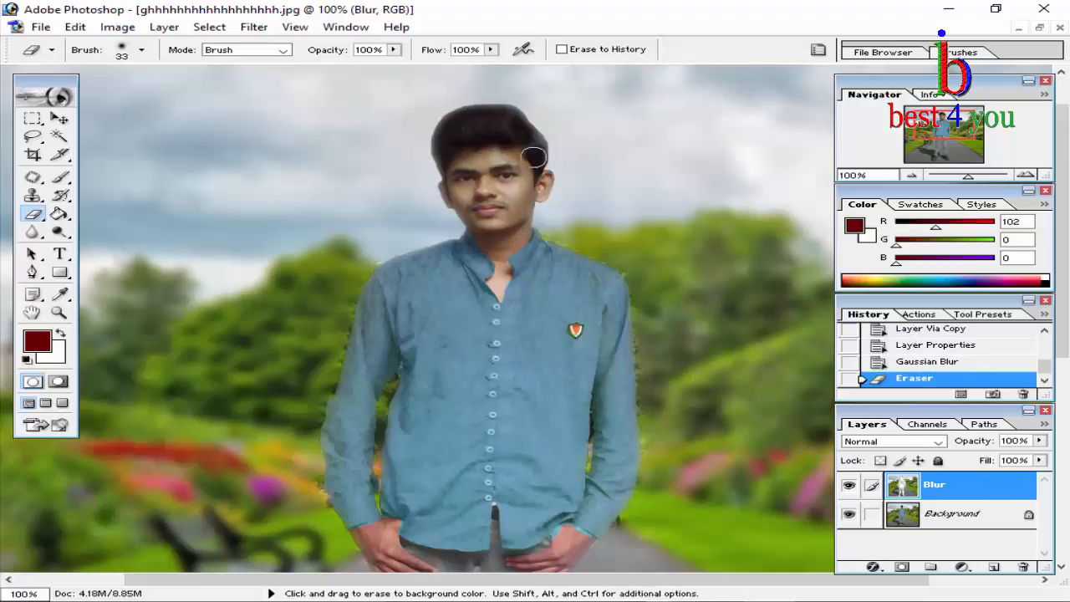
{"action": "mouse_move", "coordinate": [533, 157]}
{"action": "left_mouse_down"}
{"action": "mouse_move", "coordinate": [501, 117]}
{"action": "mouse_move", "coordinate": [470, 112]}
{"action": "mouse_move", "coordinate": [443, 134]}
{"action": "mouse_move", "coordinate": [448, 194]}
{"action": "mouse_move", "coordinate": [477, 234]}
{"action": "mouse_move", "coordinate": [426, 258]}
{"action": "left_mouse_up"}
{"action": "left_click", "coordinate": [518, 202]}
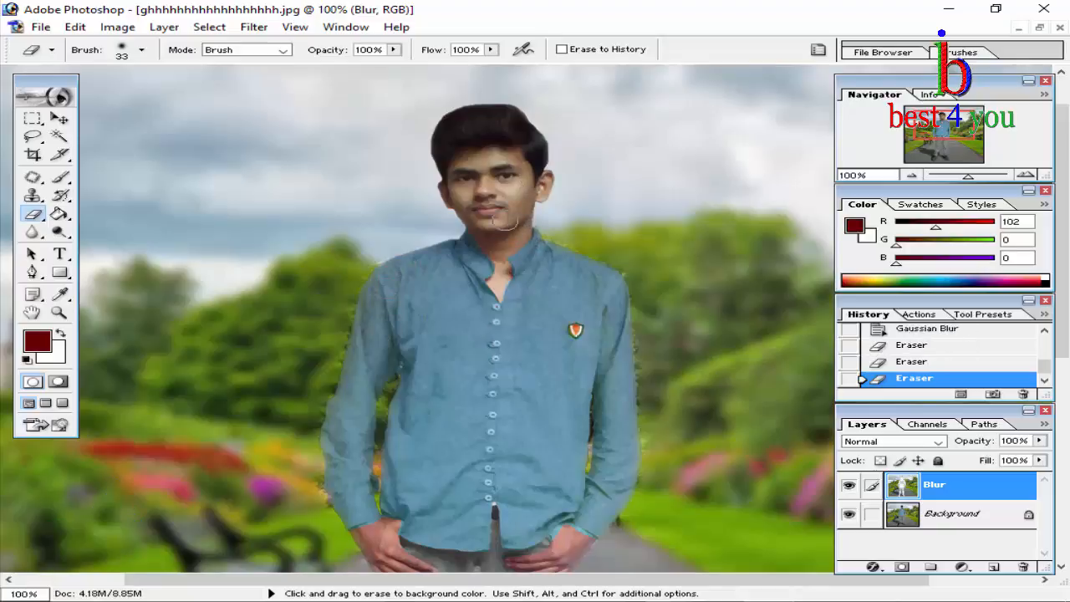
Erase blurred overlap at the hand on the badge side, and undo a trial erase beside the opposite cuff.
{"action": "scroll", "coordinate": [489, 266], "scroll_direction": "down", "scroll_amount": 4}
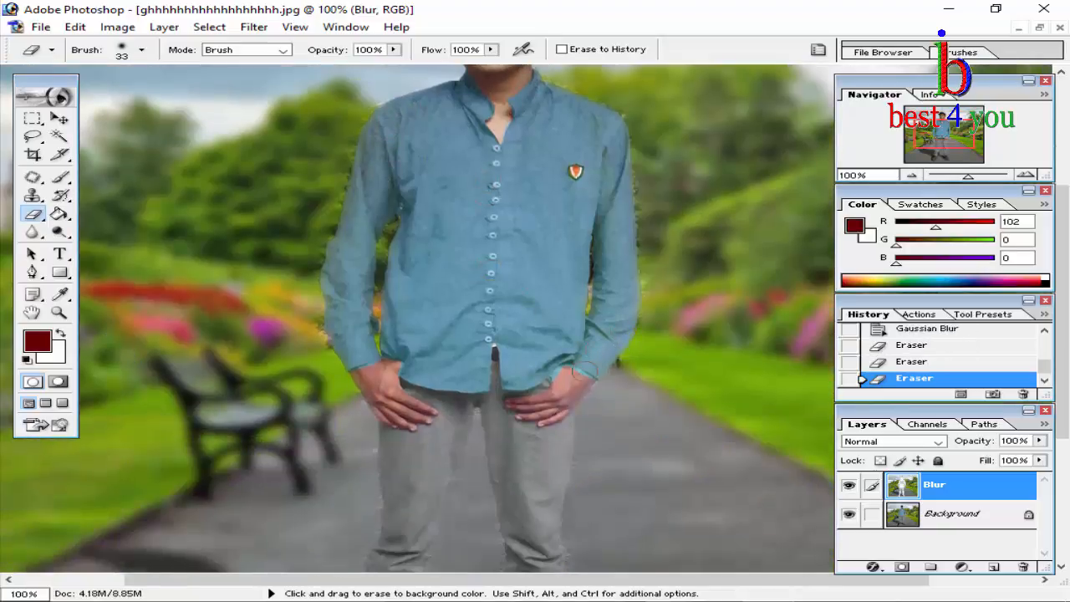
{"action": "left_click", "coordinate": [541, 409]}
{"action": "scroll", "coordinate": [303, 257], "scroll_direction": "up", "scroll_amount": 2}
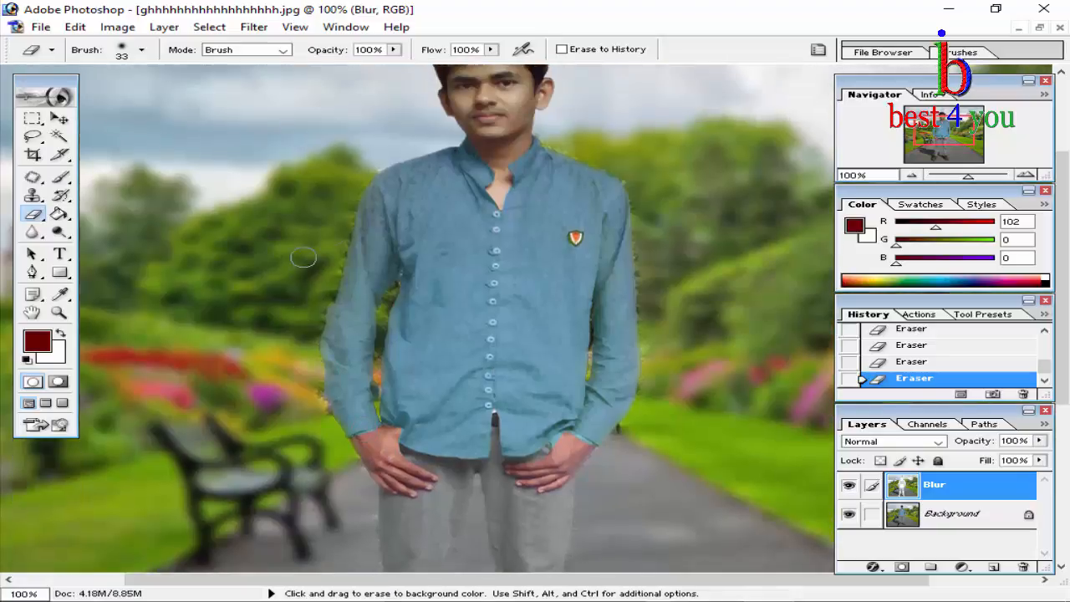
{"action": "left_click_drag", "start_coordinate": [307, 409], "coordinate": [323, 418]}
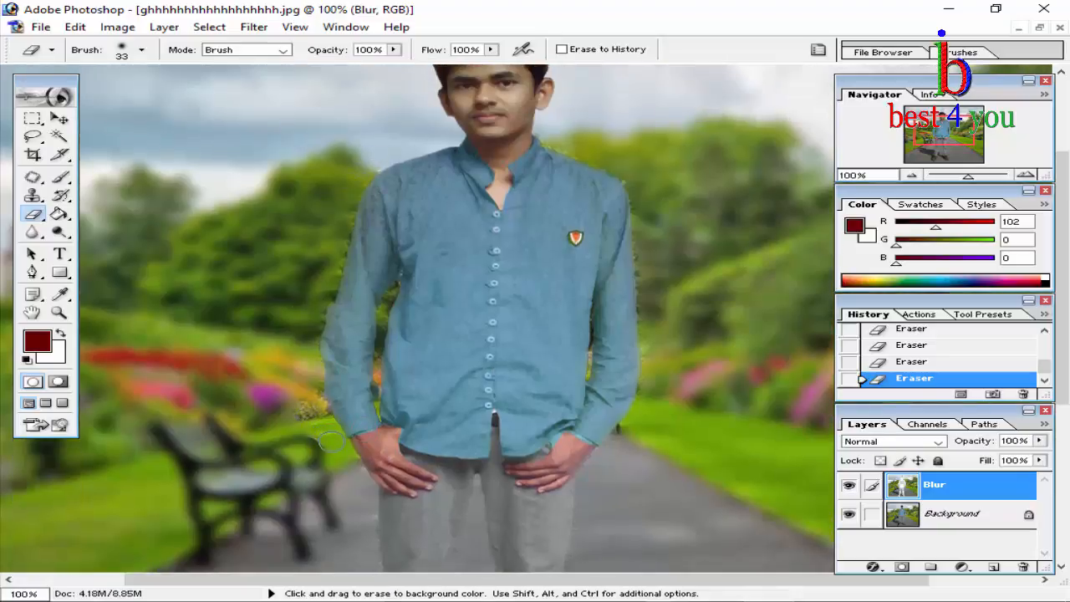
{"action": "key", "text": "ctrl+z"}
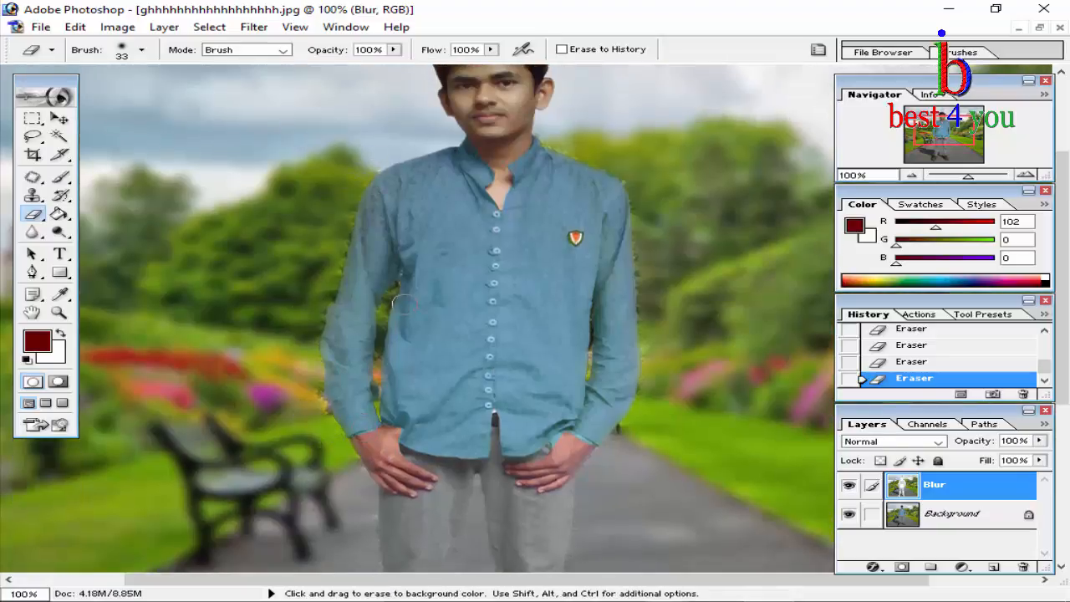
Set the Blur tool brush to 57 px and soften the background just above the shoulder on the badge side.
{"action": "left_click", "coordinate": [34, 234]}
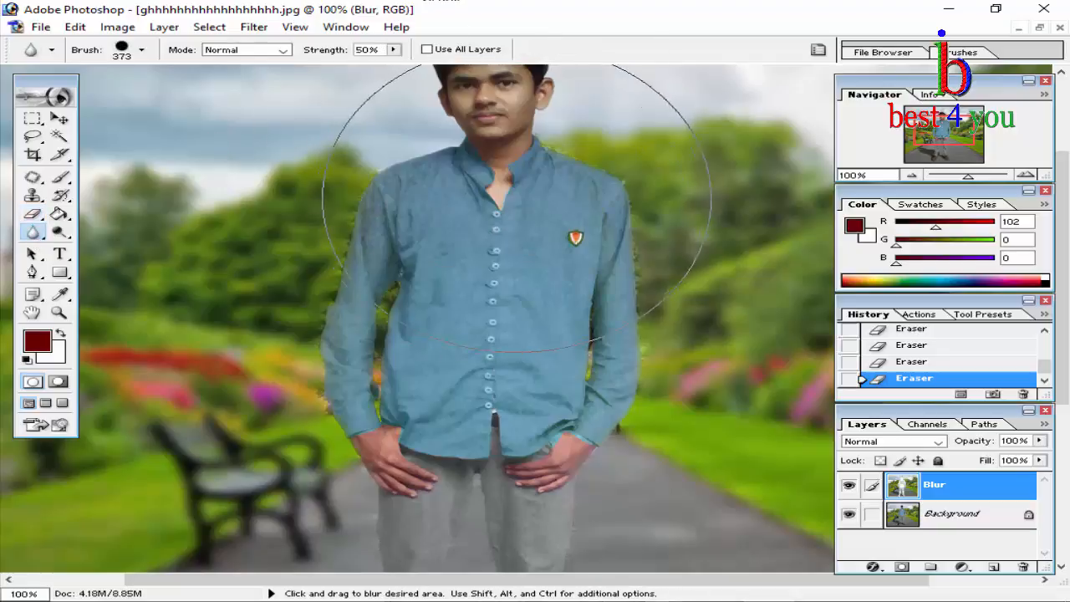
{"action": "right_click", "coordinate": [501, 251]}
{"action": "left_click", "coordinate": [585, 282]}
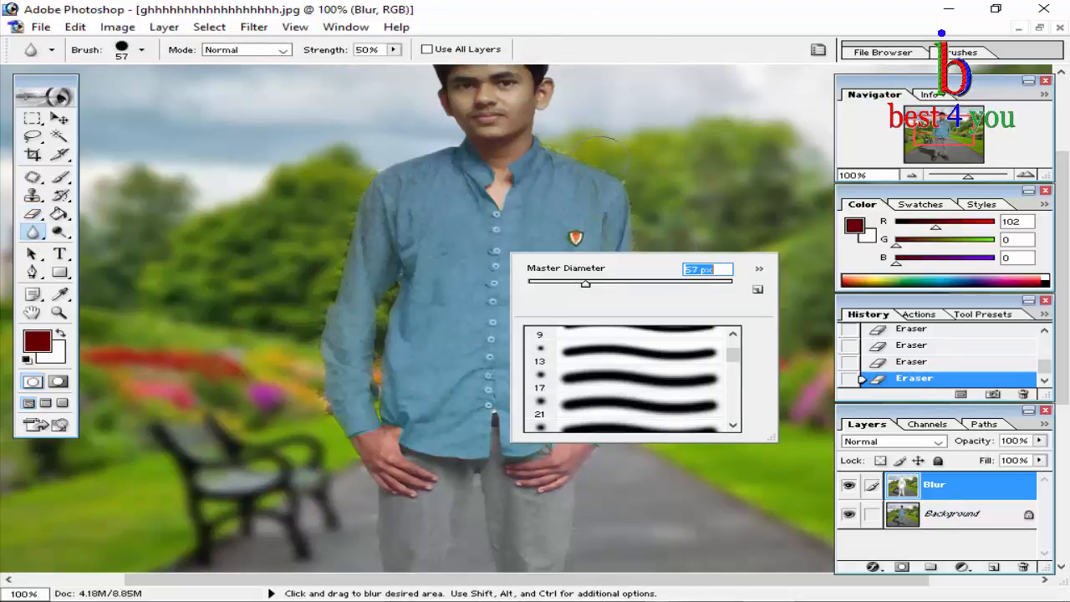
{"action": "key", "text": "Return"}
{"action": "left_click", "coordinate": [565, 127]}
Convert the locked Background layer into a regular layer, accepting the default name and settings.
{"action": "key", "text": "ctrl+plus"}
{"action": "key", "text": "ctrl+plus"}
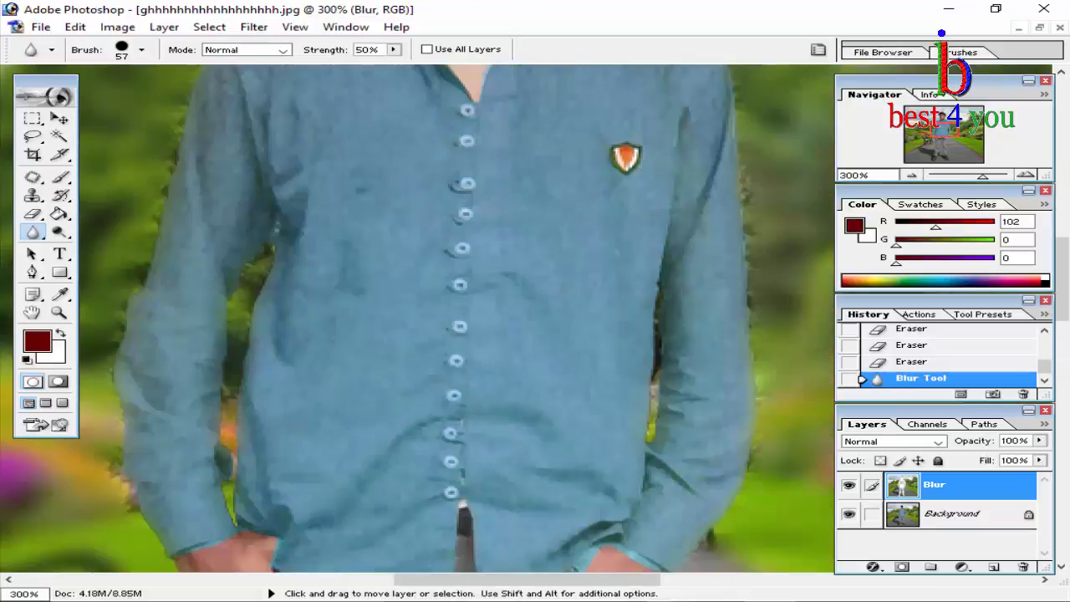
{"action": "scroll", "coordinate": [683, 293], "scroll_direction": "left", "scroll_amount": 10}
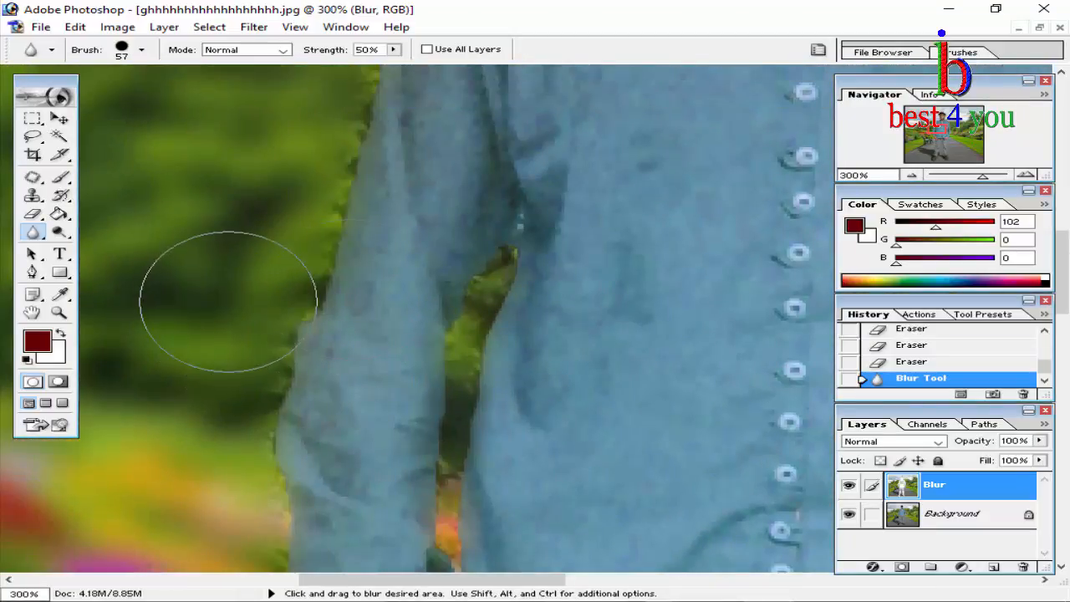
{"action": "scroll", "coordinate": [350, 284], "scroll_direction": "up", "scroll_amount": 5}
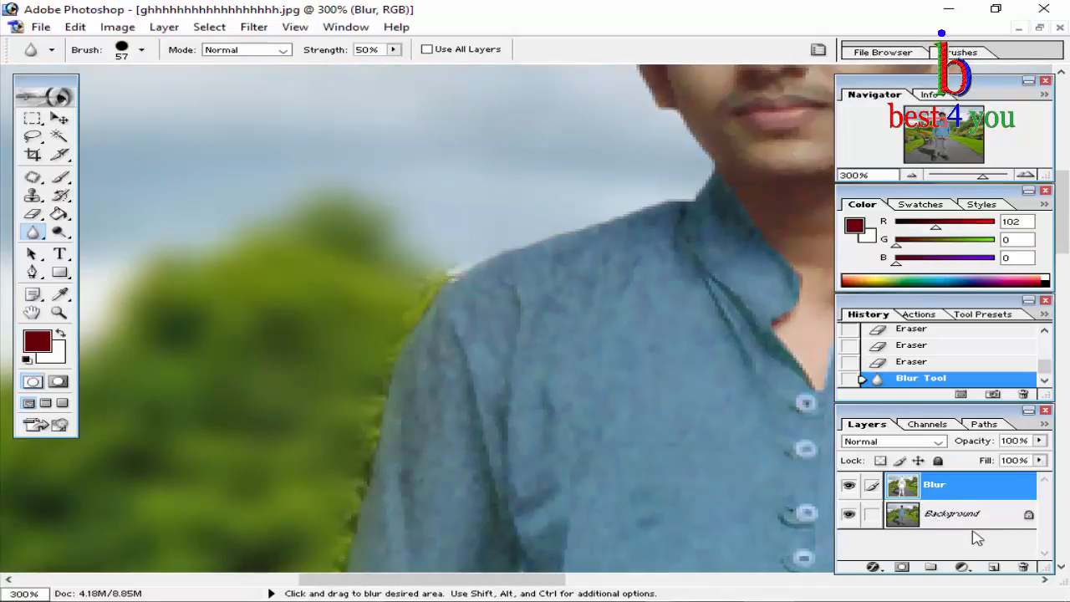
{"action": "left_click", "coordinate": [945, 523]}
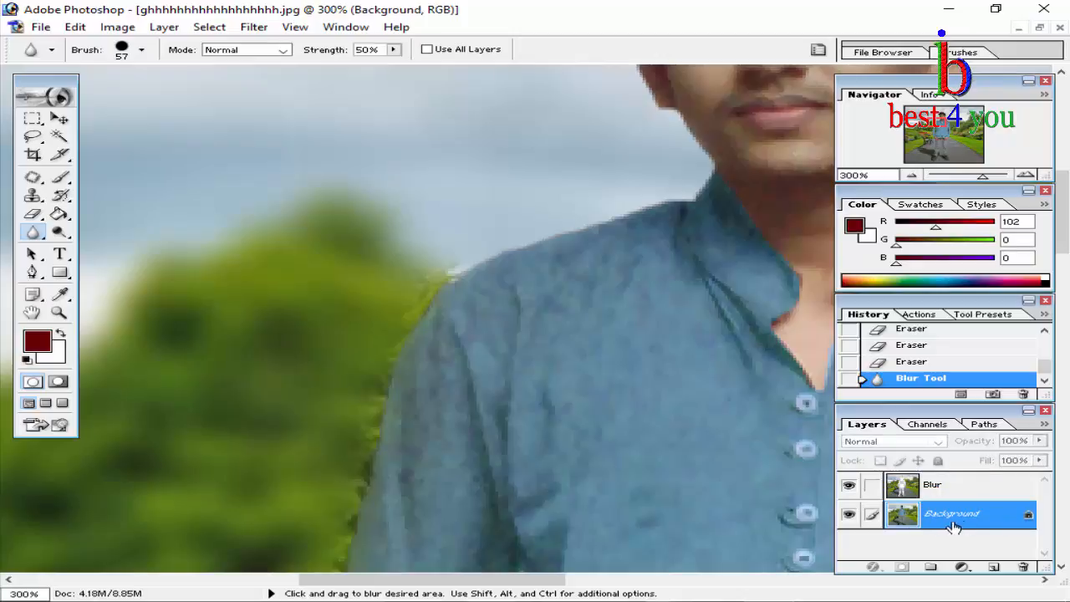
{"action": "double_click", "coordinate": [994, 523]}
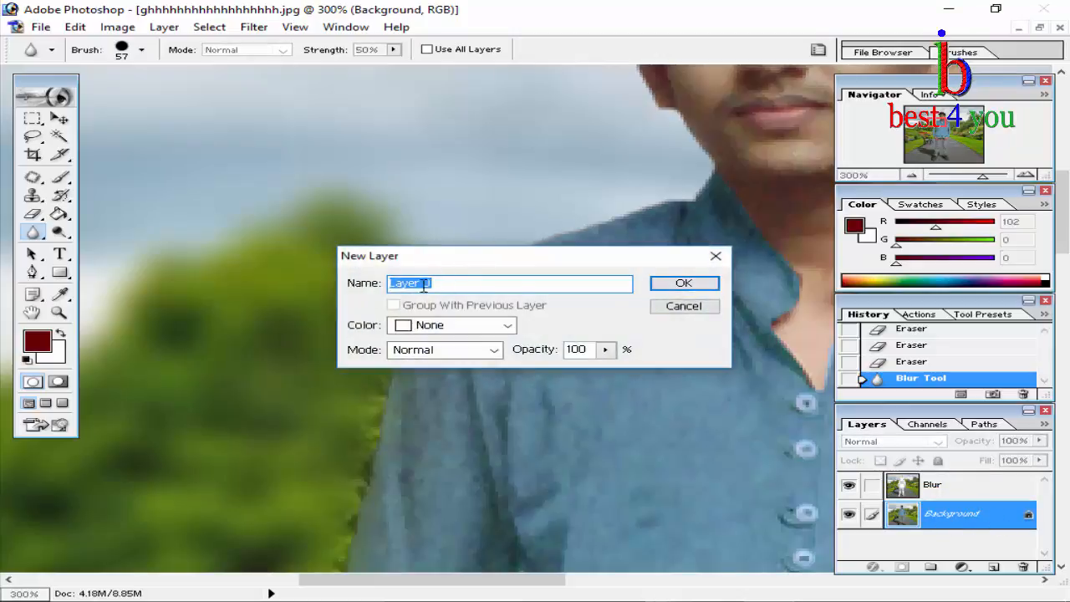
{"action": "left_click", "coordinate": [684, 284]}
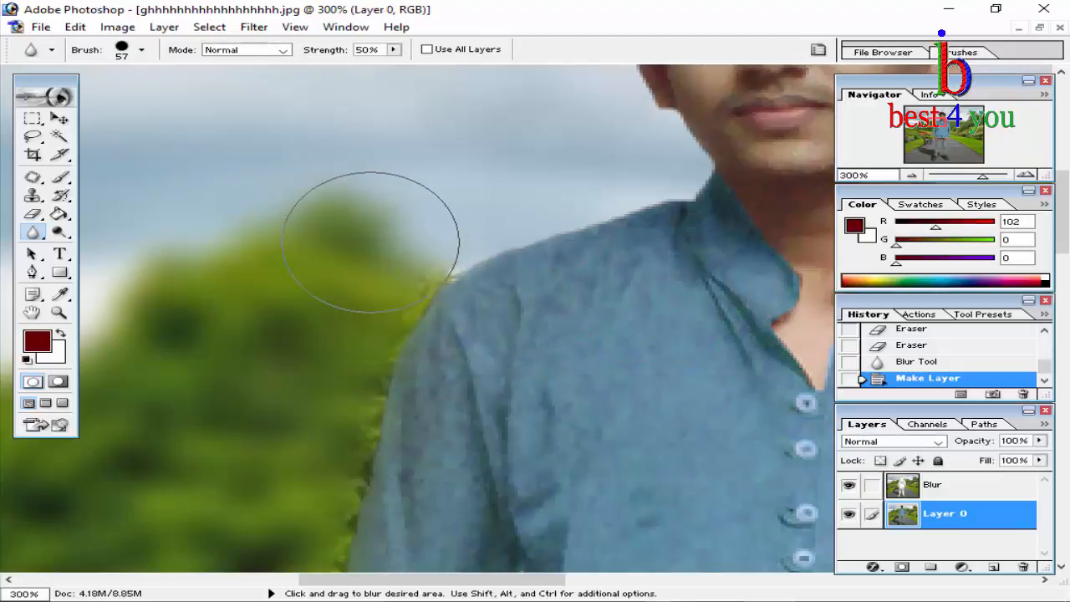
Blur the jagged background edge along the shoulder and upper sleeve opposite the badge with the Blur tool.
{"action": "mouse_move", "coordinate": [388, 236]}
{"action": "left_mouse_down"}
{"action": "mouse_move", "coordinate": [350, 268]}
{"action": "mouse_move", "coordinate": [443, 195]}
{"action": "mouse_move", "coordinate": [339, 288]}
{"action": "left_mouse_up"}
{"action": "mouse_move", "coordinate": [299, 405]}
{"action": "left_mouse_down"}
{"action": "mouse_move", "coordinate": [263, 442]}
{"action": "mouse_move", "coordinate": [251, 425]}
{"action": "left_mouse_up"}
{"action": "scroll", "coordinate": [251, 425], "scroll_direction": "down", "scroll_amount": 5}
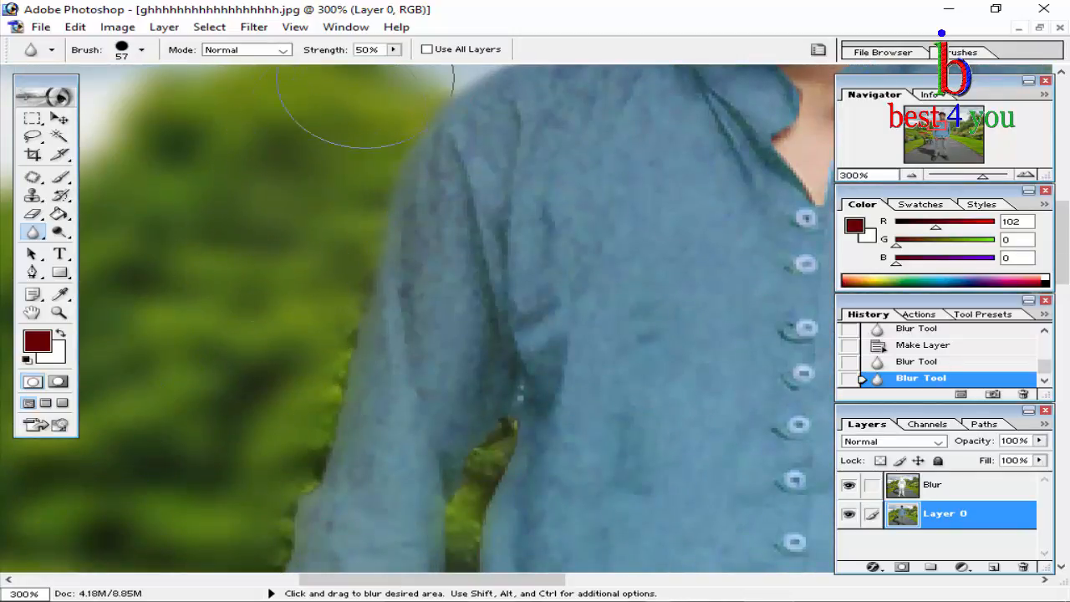
{"action": "mouse_move", "coordinate": [262, 379]}
{"action": "left_mouse_down"}
{"action": "mouse_move", "coordinate": [241, 443]}
{"action": "mouse_move", "coordinate": [248, 418]}
{"action": "mouse_move", "coordinate": [284, 387]}
{"action": "mouse_move", "coordinate": [215, 394]}
{"action": "left_mouse_up"}
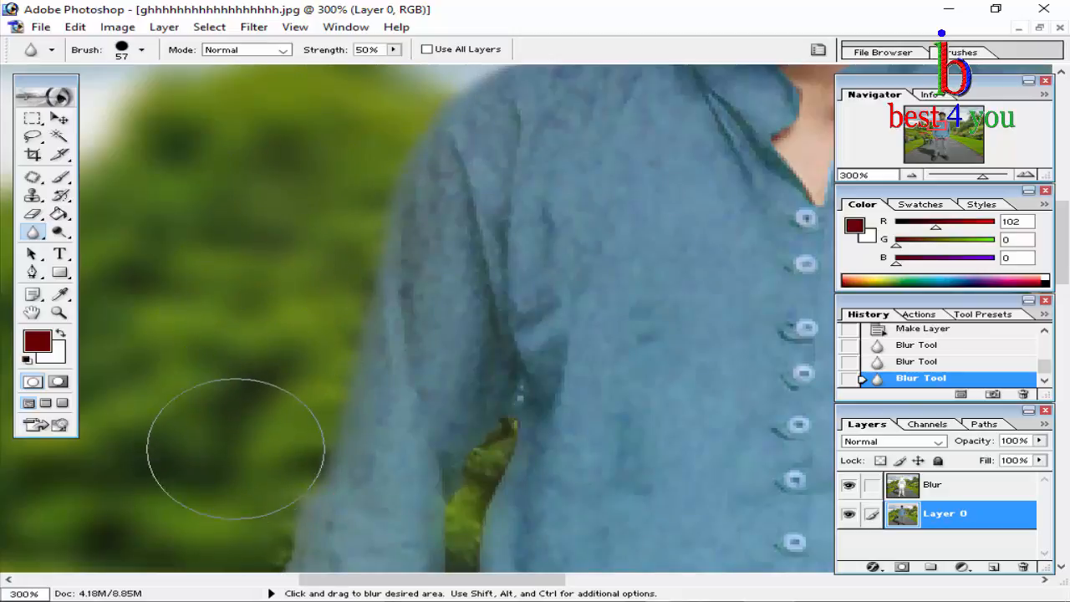
Continue blurring the outer edge down the forearm, cuff and hand opposite the badge.
{"action": "scroll", "coordinate": [236, 449], "scroll_direction": "down", "scroll_amount": 5}
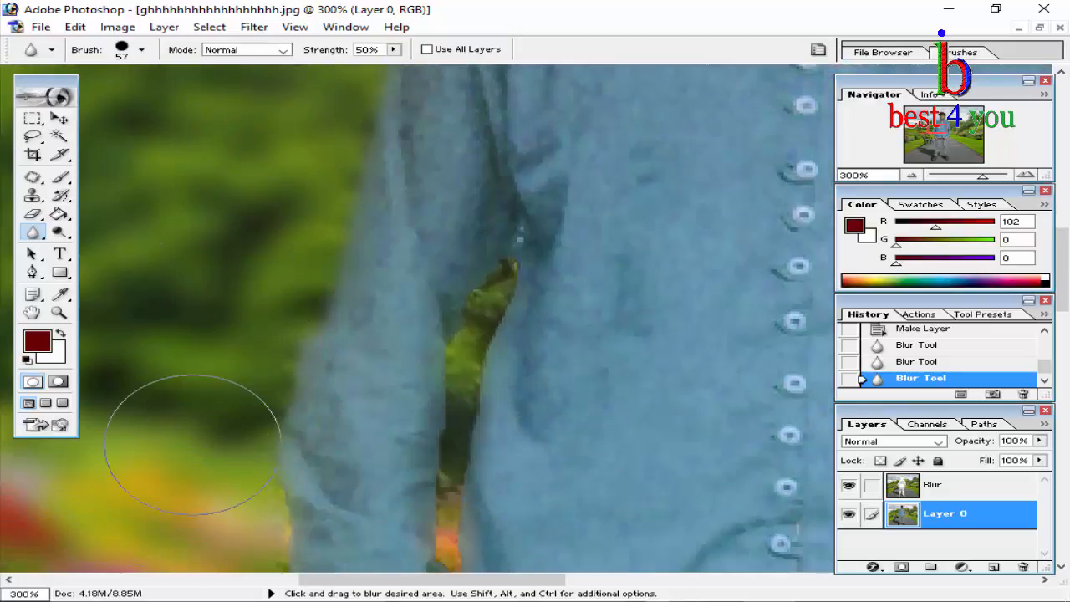
{"action": "left_click_drag", "start_coordinate": [192, 445], "coordinate": [186, 511]}
{"action": "scroll", "coordinate": [185, 512], "scroll_direction": "down", "scroll_amount": 1}
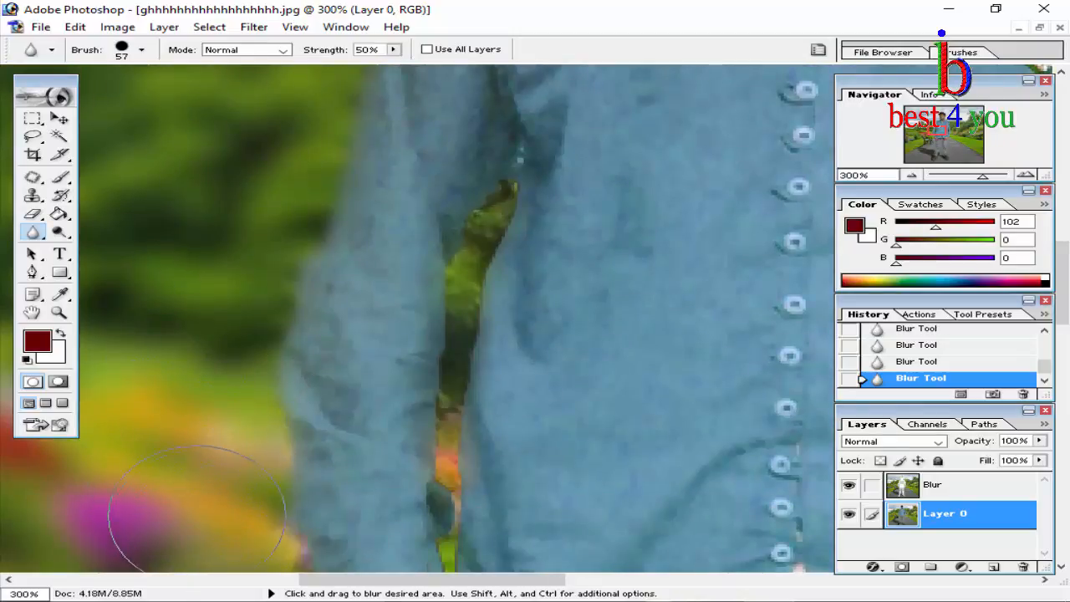
{"action": "scroll", "coordinate": [180, 501], "scroll_direction": "down", "scroll_amount": 1}
{"action": "scroll", "coordinate": [209, 535], "scroll_direction": "down", "scroll_amount": 3}
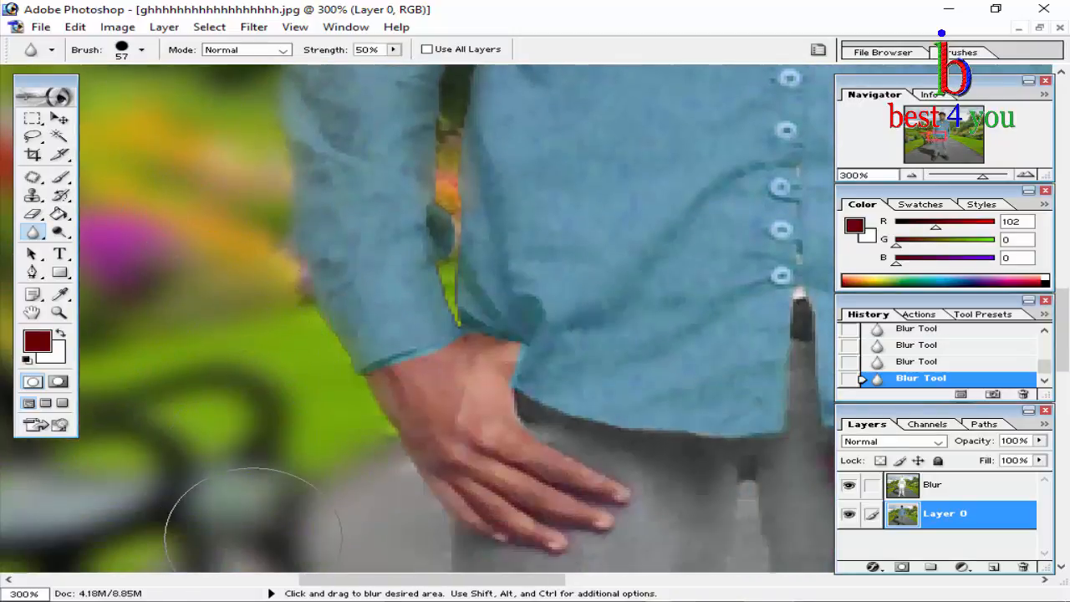
{"action": "scroll", "coordinate": [253, 518], "scroll_direction": "down", "scroll_amount": 1}
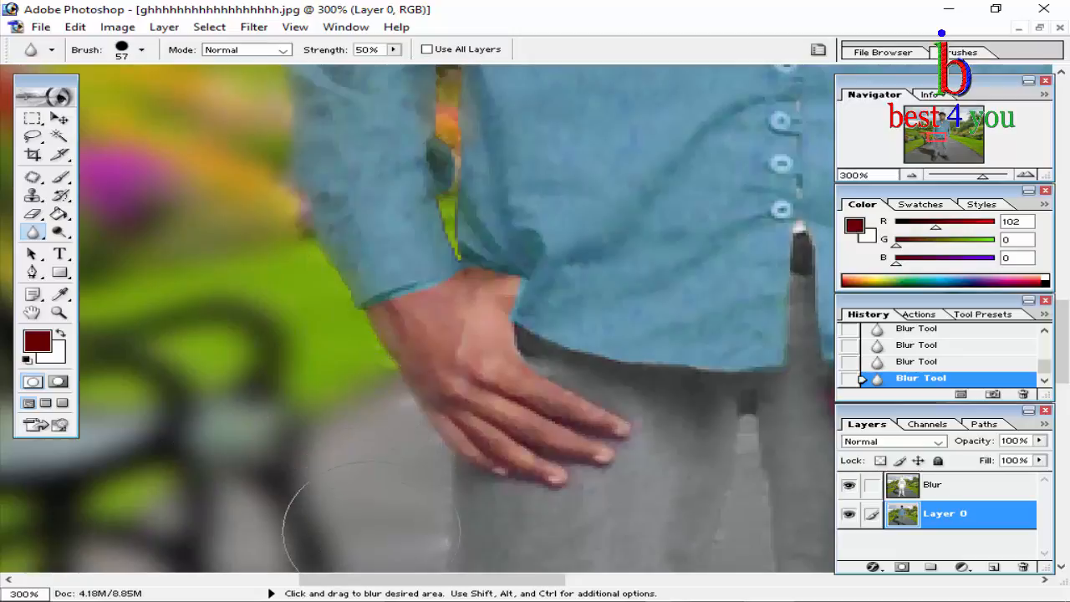
Blur the outer edge of the trouser leg opposite the badge, from below the hand down to the shoe.
{"action": "scroll", "coordinate": [296, 526], "scroll_direction": "down", "scroll_amount": 2}
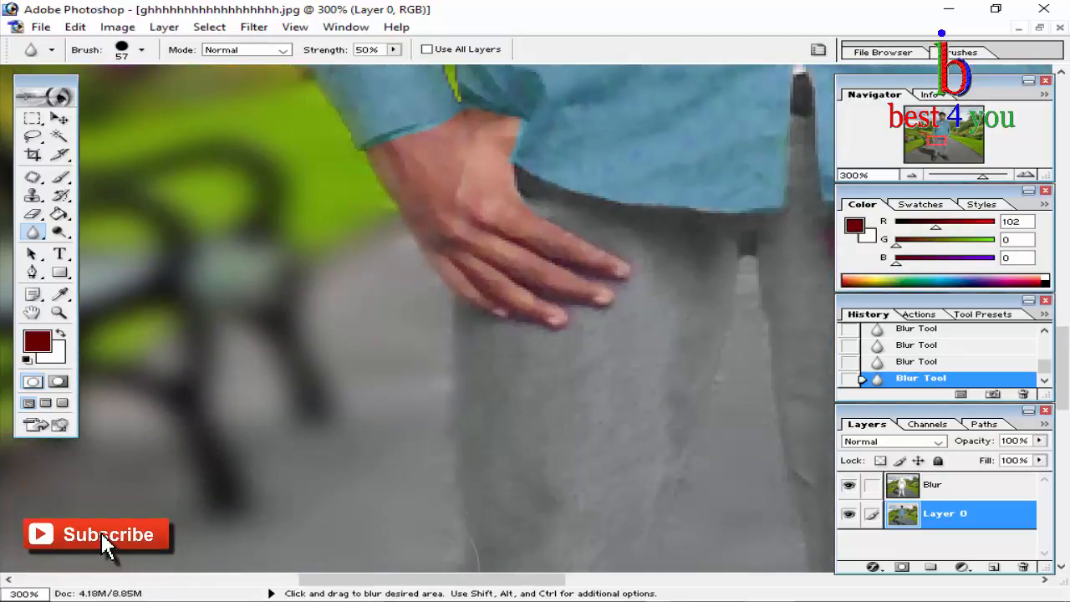
{"action": "scroll", "coordinate": [473, 539], "scroll_direction": "down", "scroll_amount": 1}
{"action": "scroll", "coordinate": [472, 535], "scroll_direction": "down", "scroll_amount": 1}
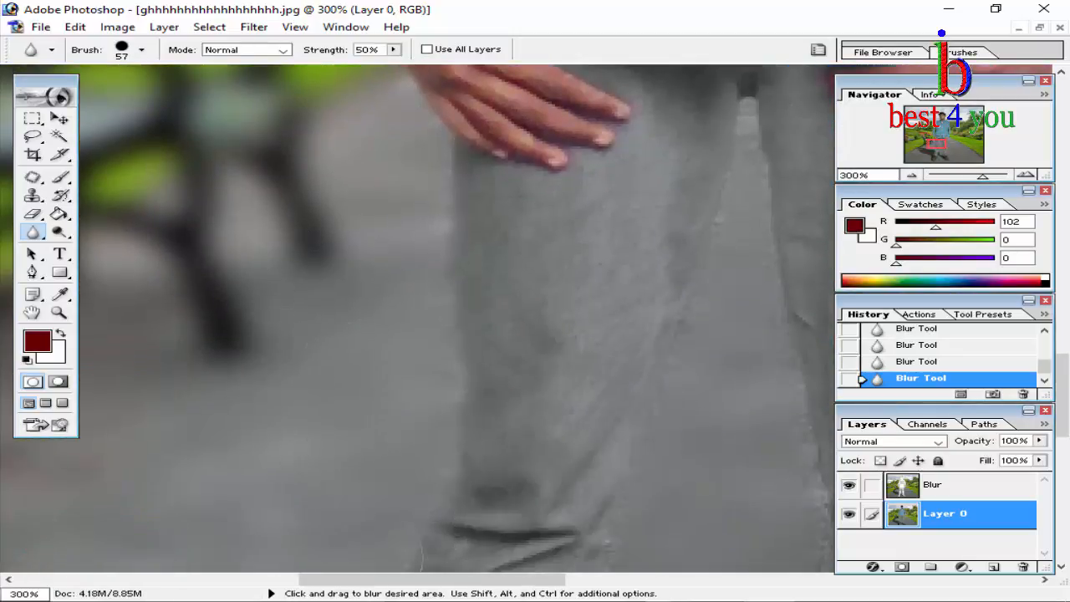
{"action": "scroll", "coordinate": [322, 513], "scroll_direction": "down", "scroll_amount": 2}
{"action": "scroll", "coordinate": [304, 522], "scroll_direction": "down", "scroll_amount": 2}
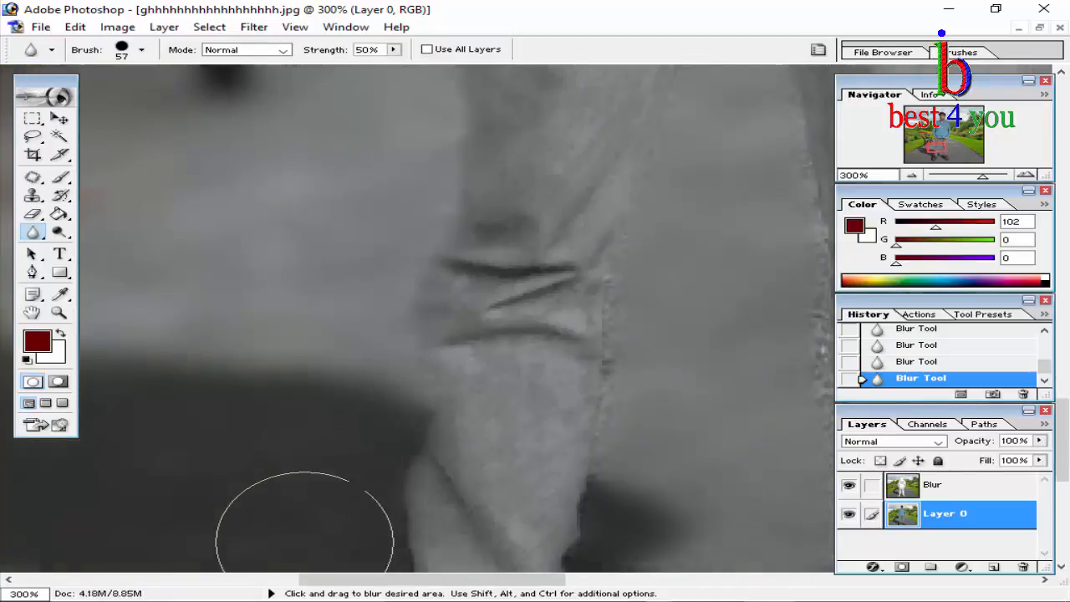
{"action": "scroll", "coordinate": [304, 535], "scroll_direction": "down", "scroll_amount": 1}
{"action": "scroll", "coordinate": [329, 394], "scroll_direction": "down", "scroll_amount": 6}
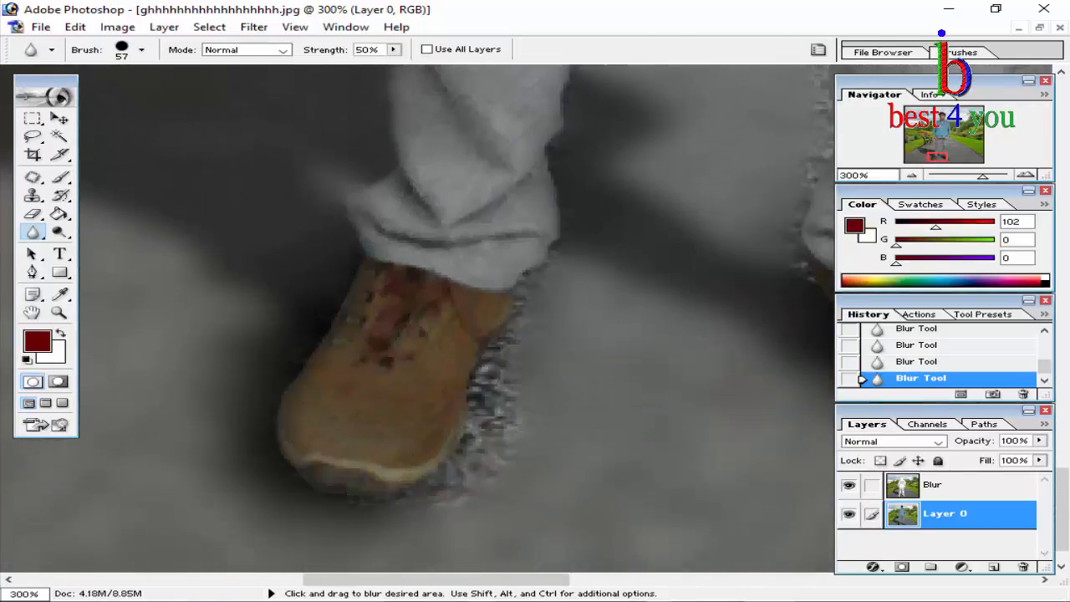
Blur the jagged inner edge of the shoe, cuff and lower trouser leg opposite the badge with the Blur tool.
{"action": "left_click_drag", "start_coordinate": [530, 419], "coordinate": [558, 401]}
{"action": "scroll", "coordinate": [595, 464], "scroll_direction": "left", "scroll_amount": 2}
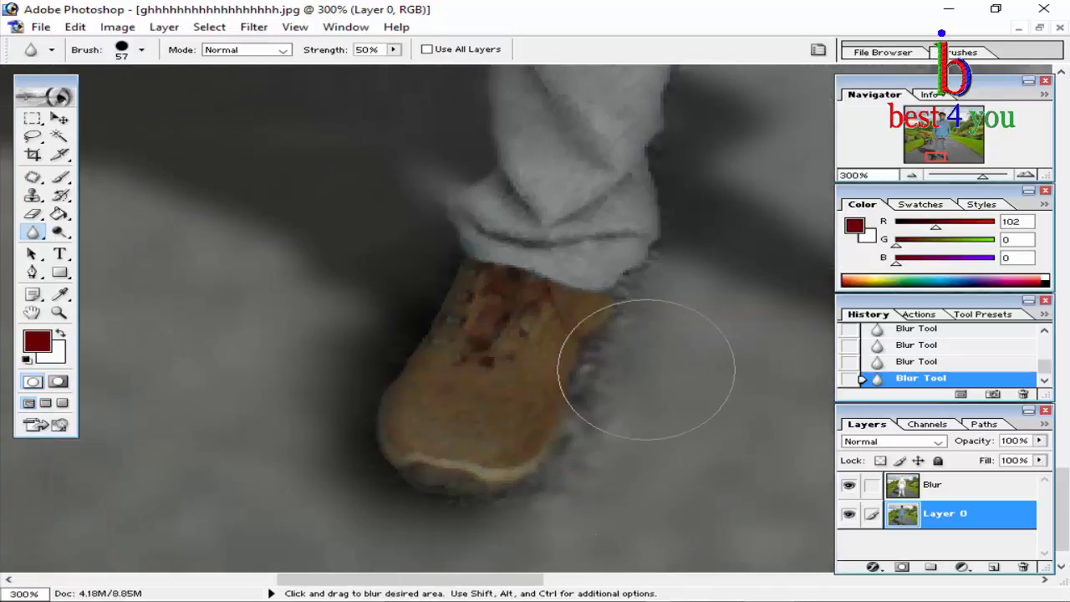
{"action": "scroll", "coordinate": [535, 465], "scroll_direction": "right", "scroll_amount": 5}
{"action": "scroll", "coordinate": [473, 470], "scroll_direction": "up", "scroll_amount": 6}
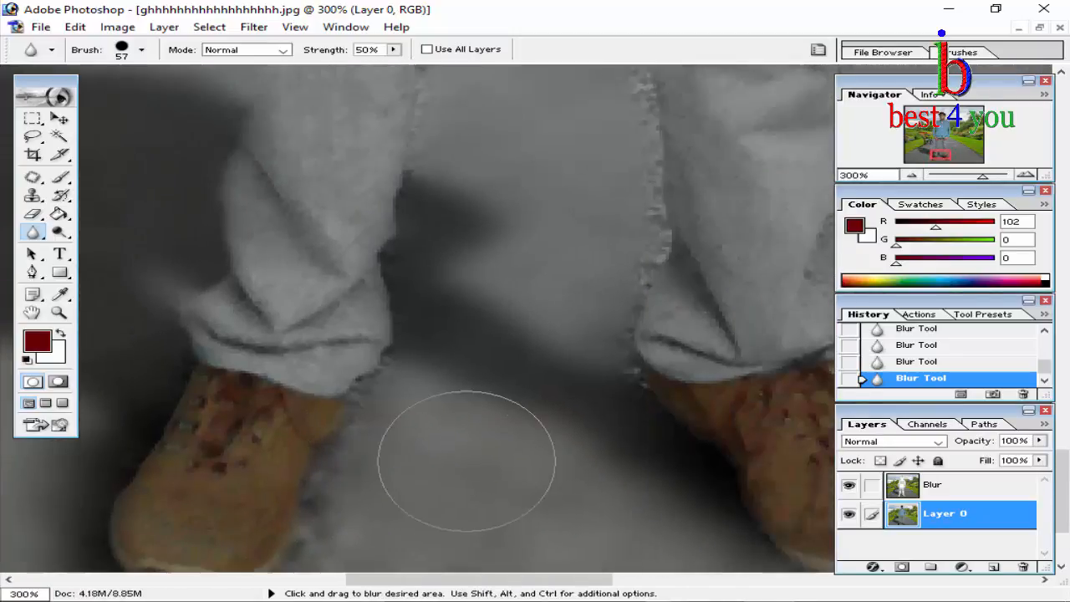
{"action": "scroll", "coordinate": [454, 454], "scroll_direction": "up", "scroll_amount": 2}
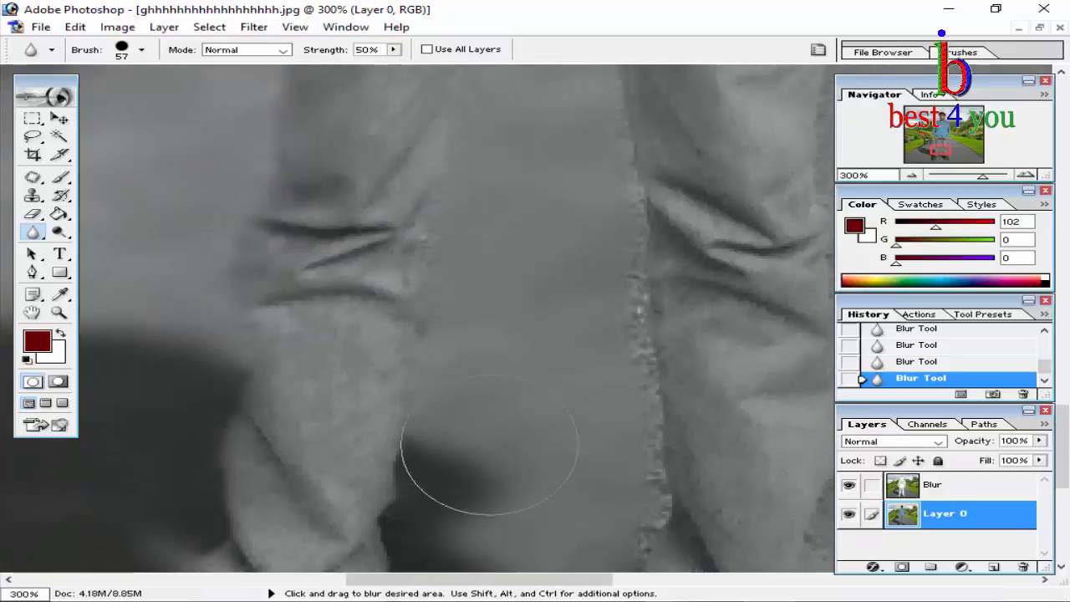
Blur the remaining edges between the trouser legs, up to the crotch and down the badge-side inner leg to its shoe.
{"action": "scroll", "coordinate": [496, 427], "scroll_direction": "up", "scroll_amount": 3}
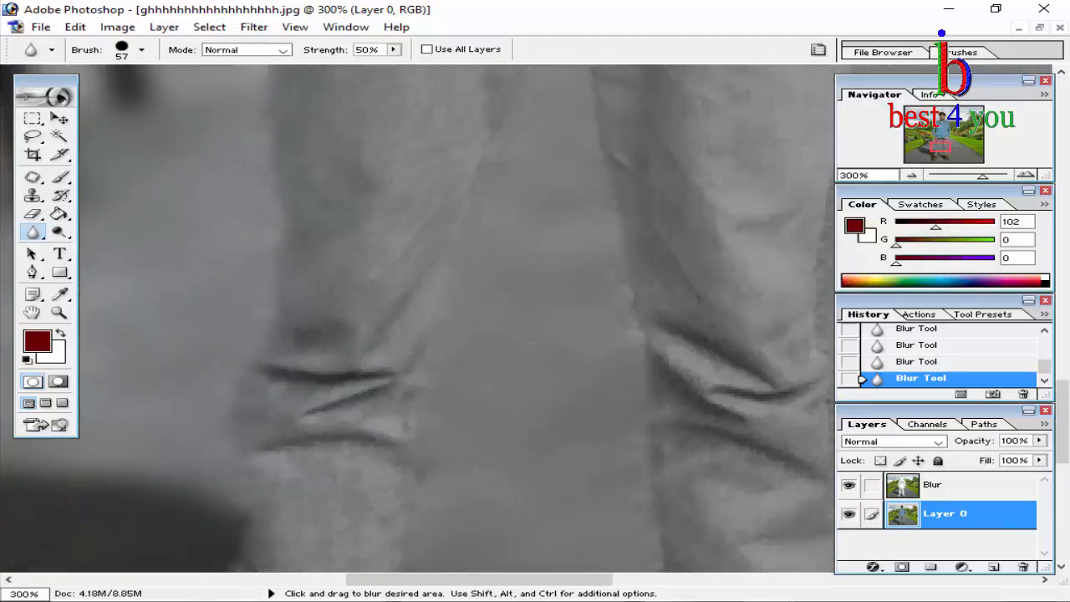
{"action": "scroll", "coordinate": [600, 369], "scroll_direction": "up", "scroll_amount": 3}
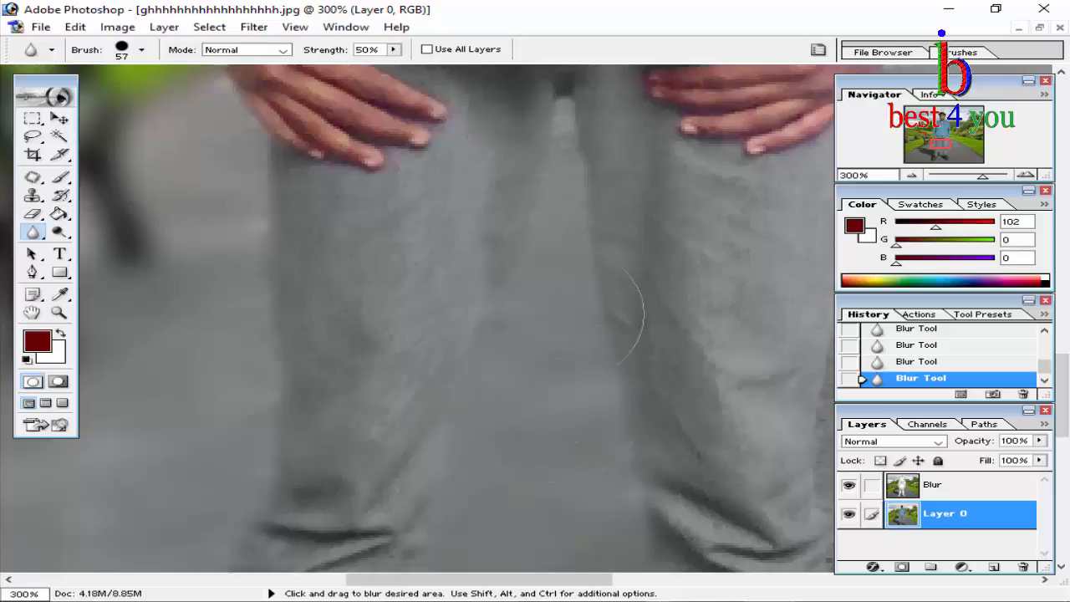
{"action": "scroll", "coordinate": [568, 316], "scroll_direction": "down", "scroll_amount": 7}
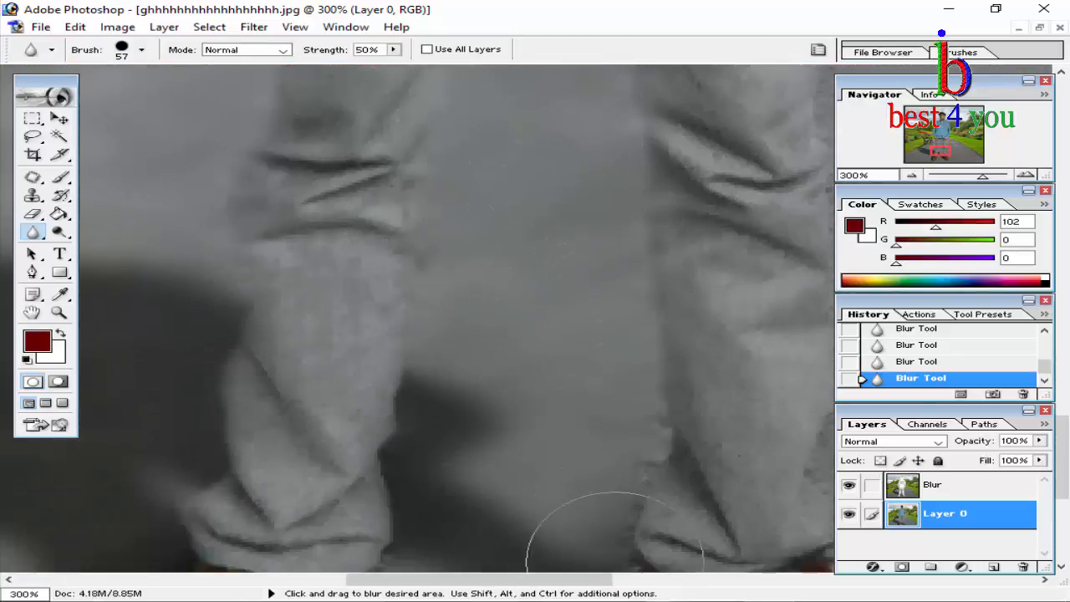
{"action": "scroll", "coordinate": [573, 454], "scroll_direction": "down", "scroll_amount": 5}
{"action": "scroll", "coordinate": [593, 522], "scroll_direction": "right", "scroll_amount": 4}
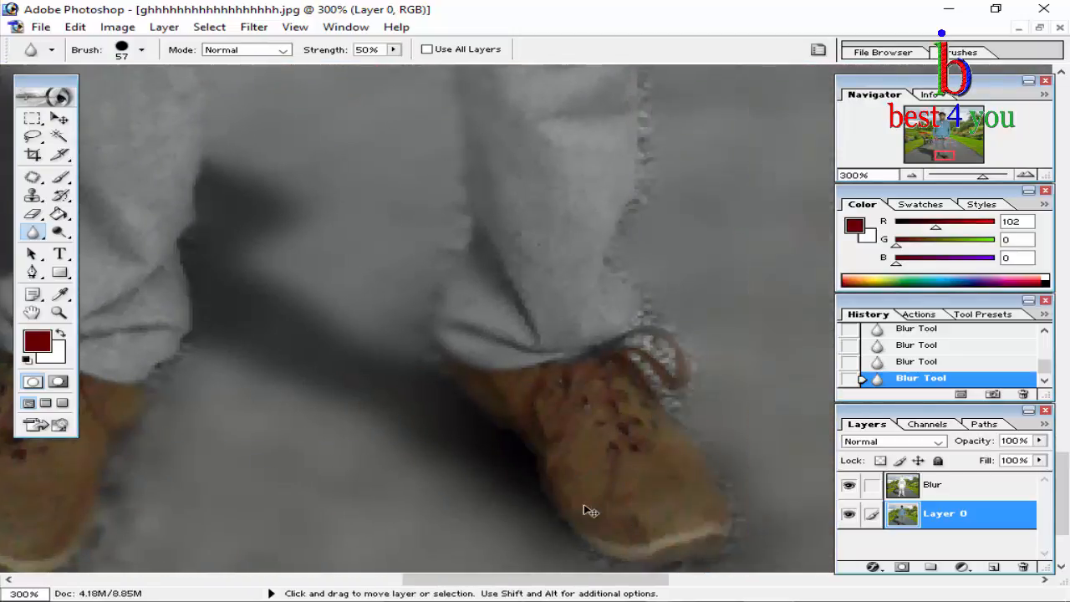
Blur the outer edge of the badge-side shoe, cuff and trouser leg up to the hand.
{"action": "scroll", "coordinate": [590, 511], "scroll_direction": "right", "scroll_amount": 3}
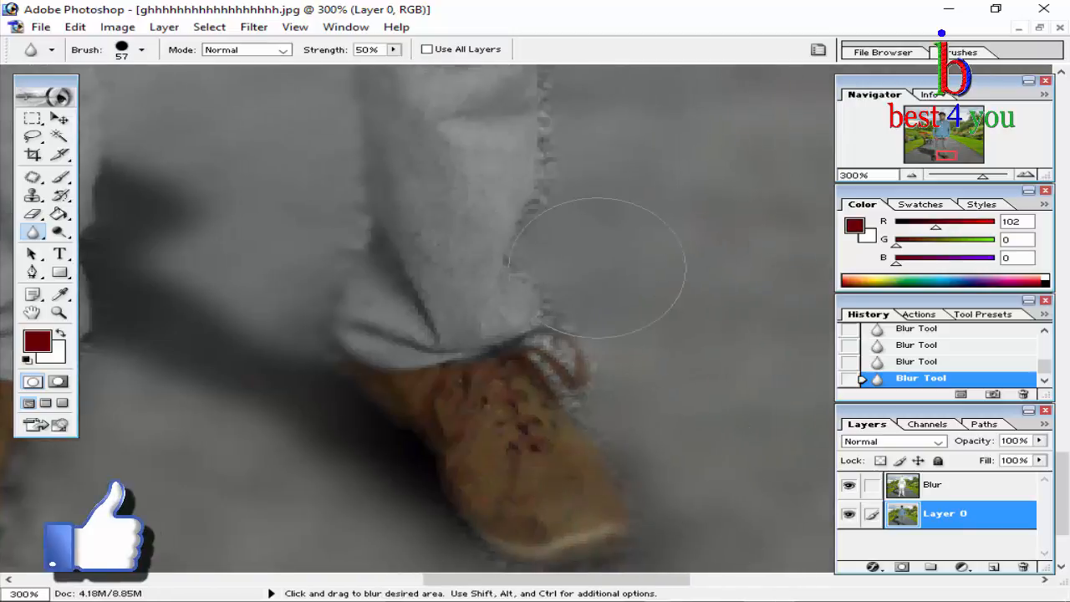
{"action": "scroll", "coordinate": [616, 334], "scroll_direction": "up", "scroll_amount": 2}
{"action": "scroll", "coordinate": [607, 384], "scroll_direction": "up", "scroll_amount": 2}
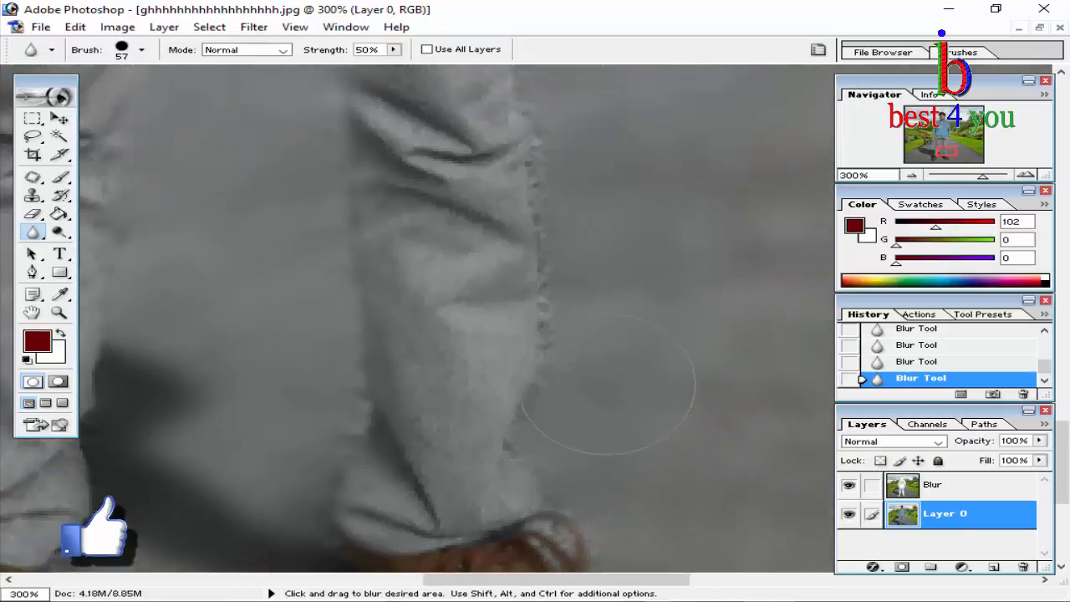
{"action": "scroll", "coordinate": [627, 297], "scroll_direction": "up", "scroll_amount": 2}
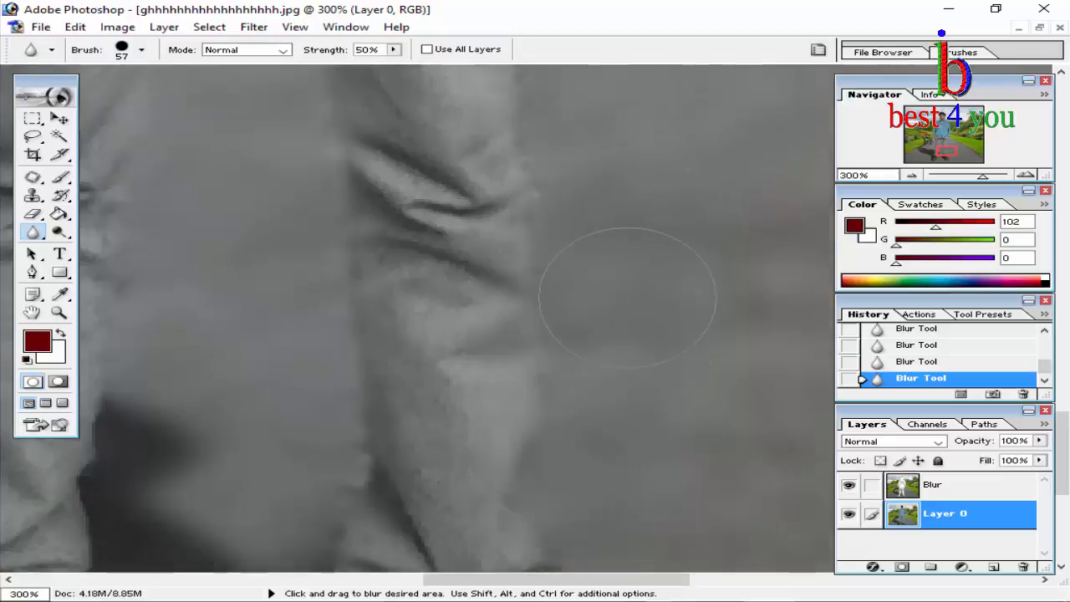
{"action": "scroll", "coordinate": [627, 297], "scroll_direction": "up", "scroll_amount": 5}
{"action": "scroll", "coordinate": [544, 367], "scroll_direction": "up", "scroll_amount": 7}
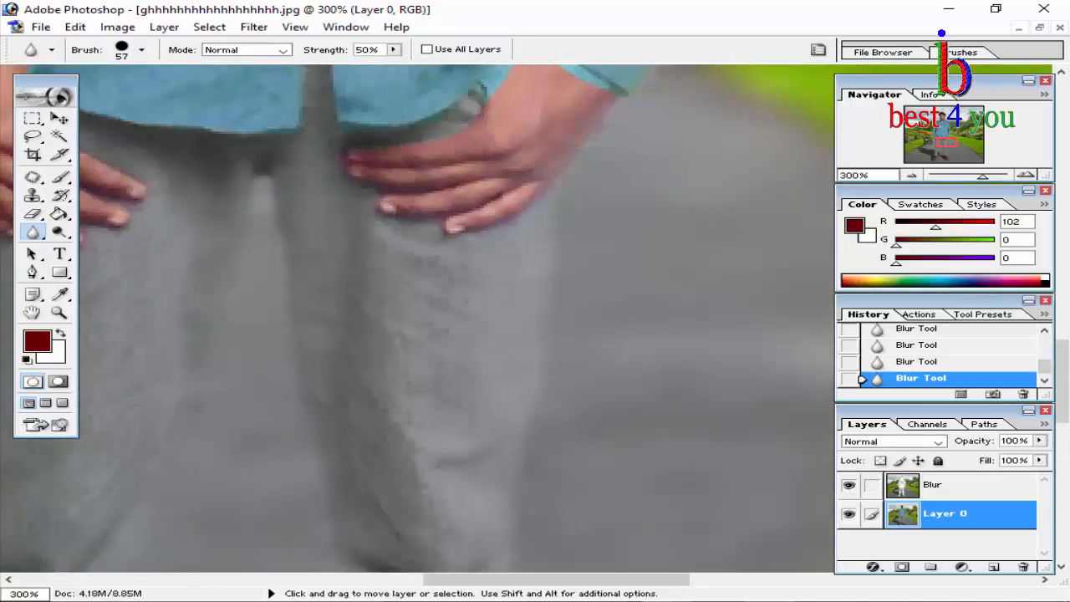
Blur the outer edge of the badge-side hand, cuff and forearm.
{"action": "scroll", "coordinate": [601, 370], "scroll_direction": "right", "scroll_amount": 5}
{"action": "scroll", "coordinate": [602, 371], "scroll_direction": "up", "scroll_amount": 5}
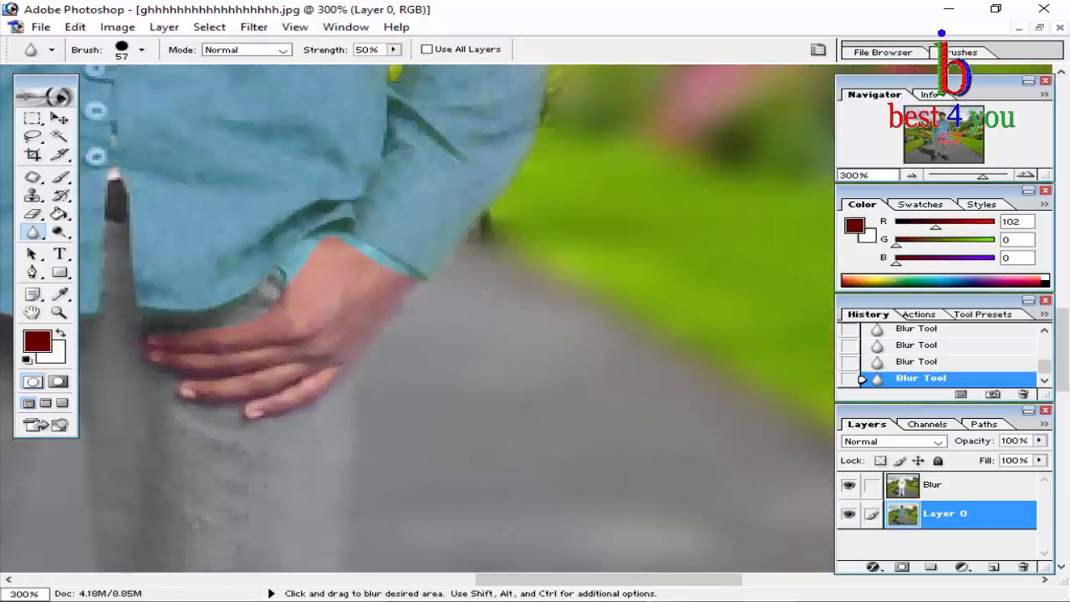
{"action": "scroll", "coordinate": [566, 131], "scroll_direction": "up", "scroll_amount": 5}
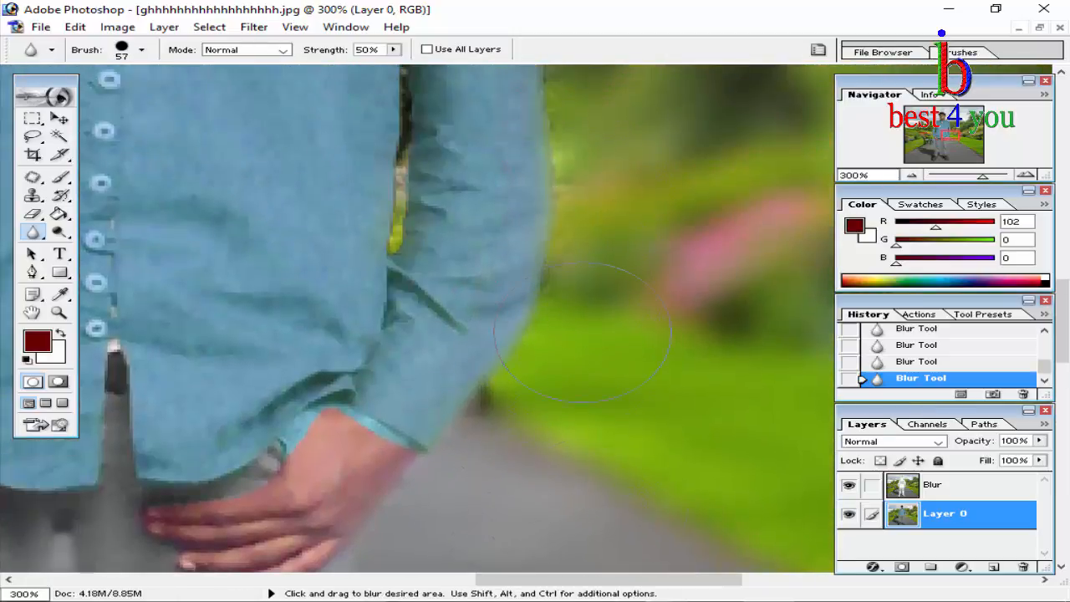
Continue blurring the outer edge up the badge-side upper sleeve and over the shoulder to the collar.
{"action": "scroll", "coordinate": [582, 332], "scroll_direction": "up", "scroll_amount": 5}
{"action": "scroll", "coordinate": [551, 83], "scroll_direction": "up", "scroll_amount": 5}
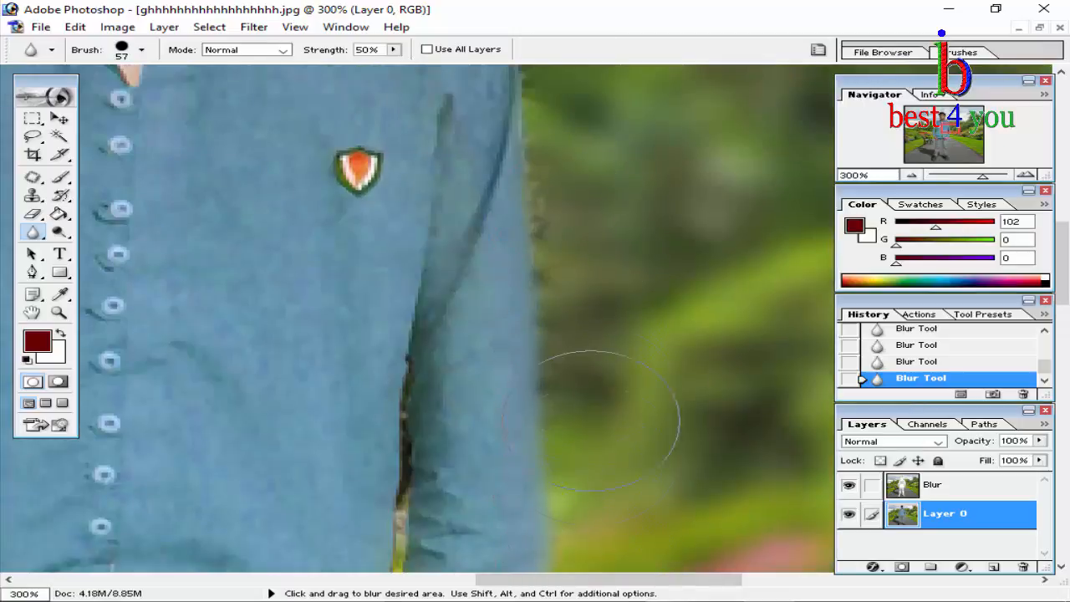
{"action": "scroll", "coordinate": [558, 353], "scroll_direction": "up", "scroll_amount": 4}
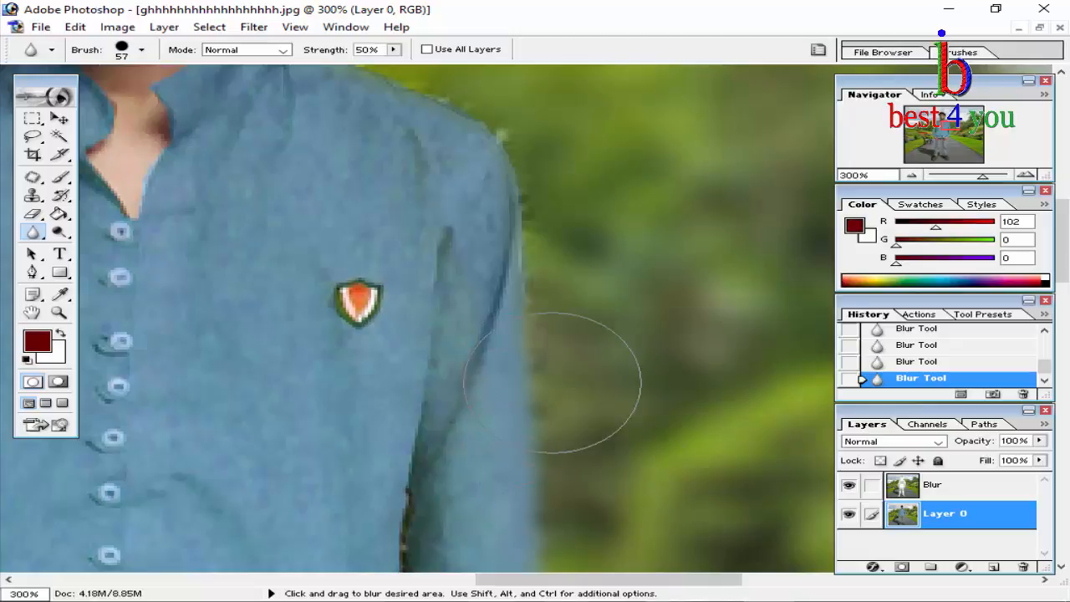
{"action": "scroll", "coordinate": [552, 382], "scroll_direction": "up", "scroll_amount": 2}
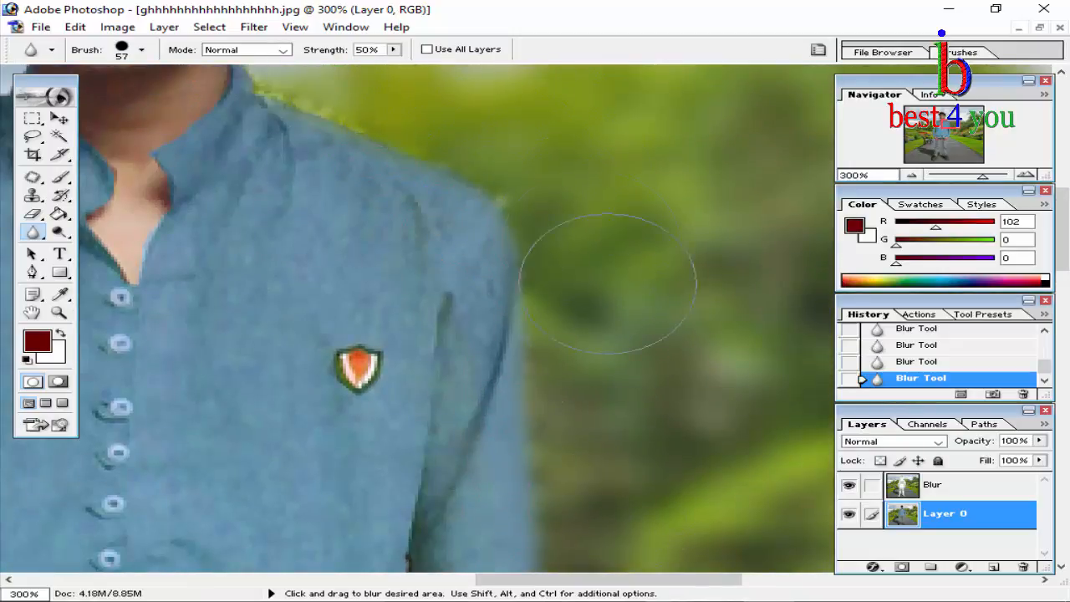
{"action": "scroll", "coordinate": [449, 117], "scroll_direction": "up", "scroll_amount": 5}
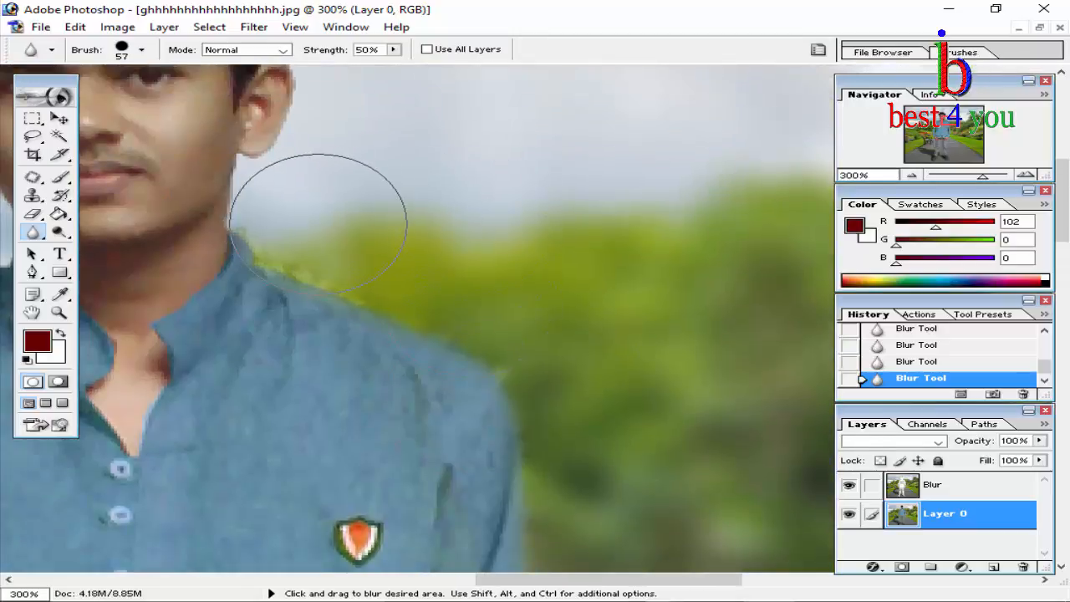
Set the Blur tool's brush diameter to 20 px.
{"action": "key", "text": "ctrl+0"}
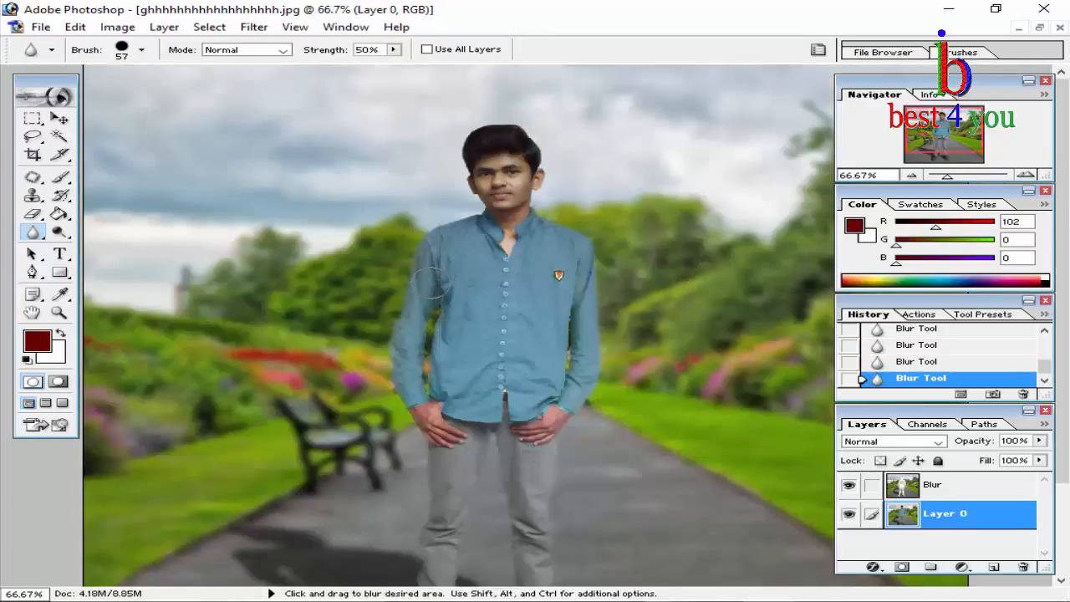
{"action": "right_click", "coordinate": [427, 374]}
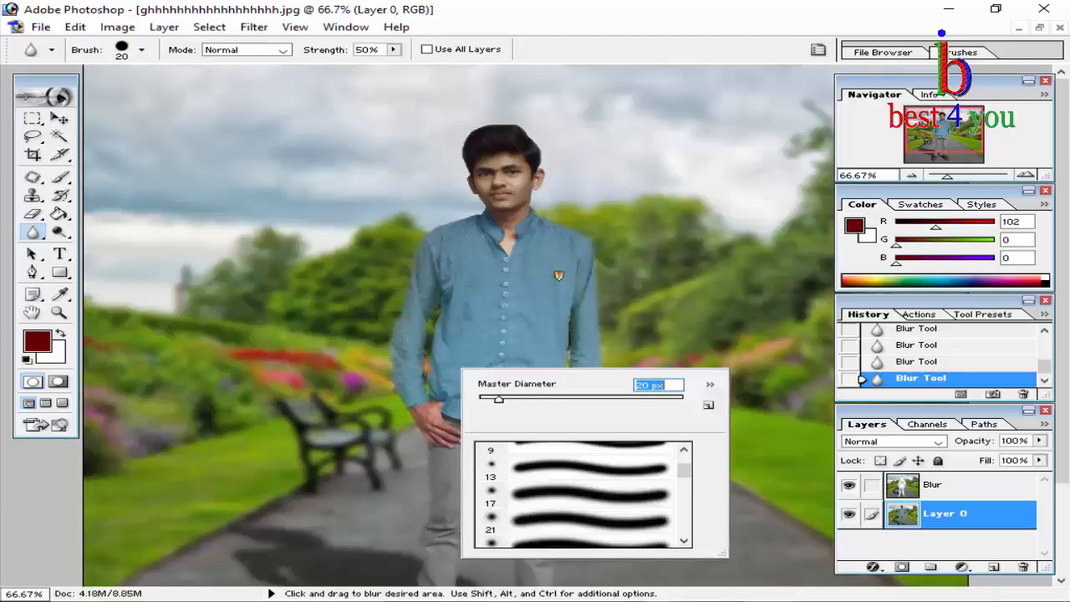
{"action": "key", "text": "Return"}
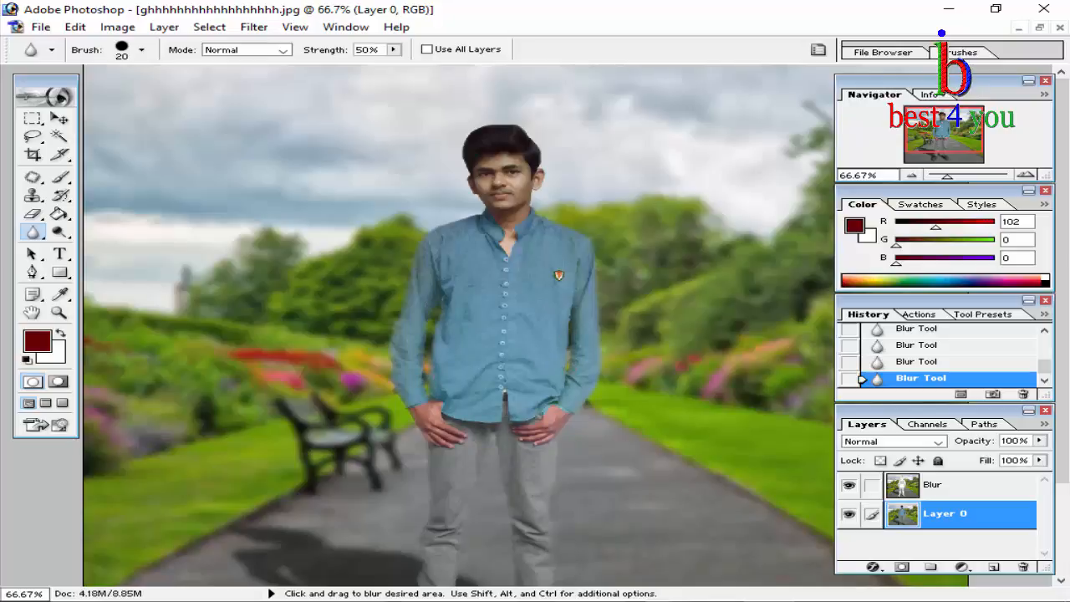
Revert the whole image to its originally opened state using the history snapshot.
{"action": "key", "text": "ctrl+minus"}
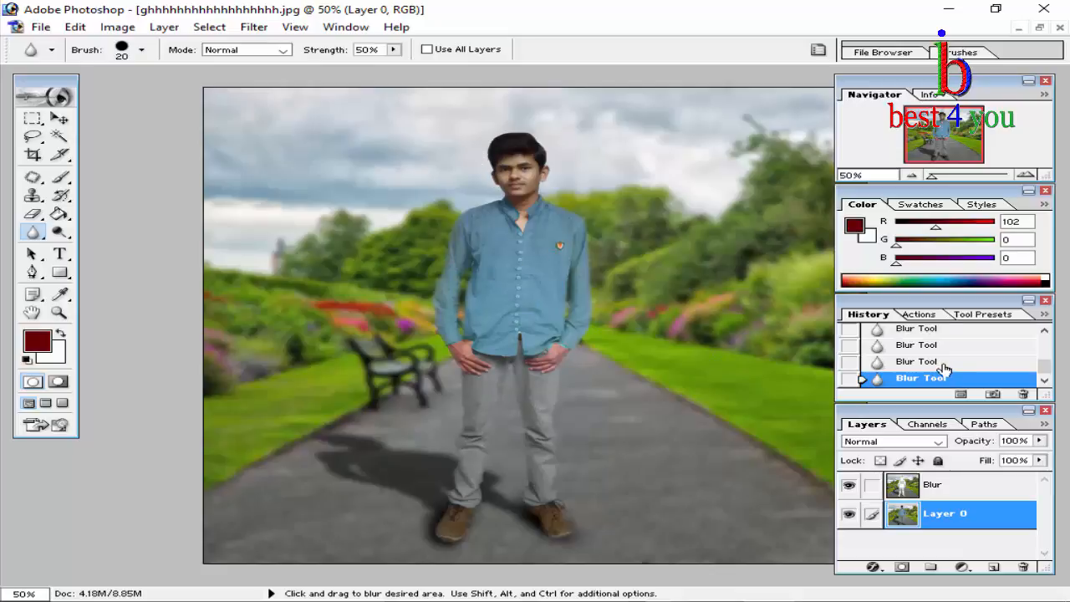
{"action": "scroll", "coordinate": [943, 367], "scroll_direction": "up", "scroll_amount": 5}
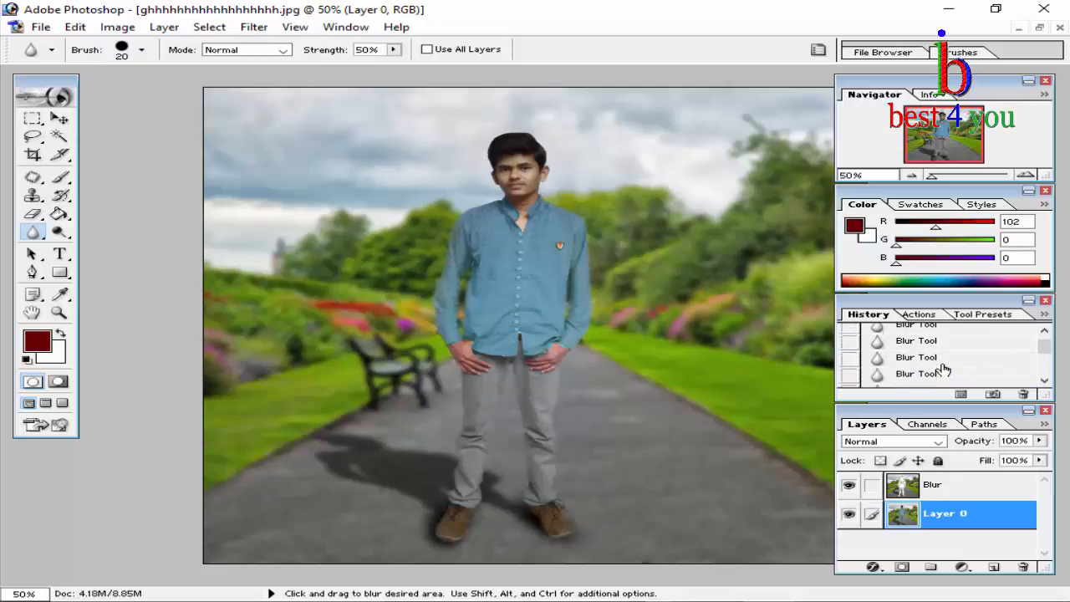
{"action": "scroll", "coordinate": [943, 368], "scroll_direction": "up", "scroll_amount": 3}
{"action": "left_click", "coordinate": [959, 337]}
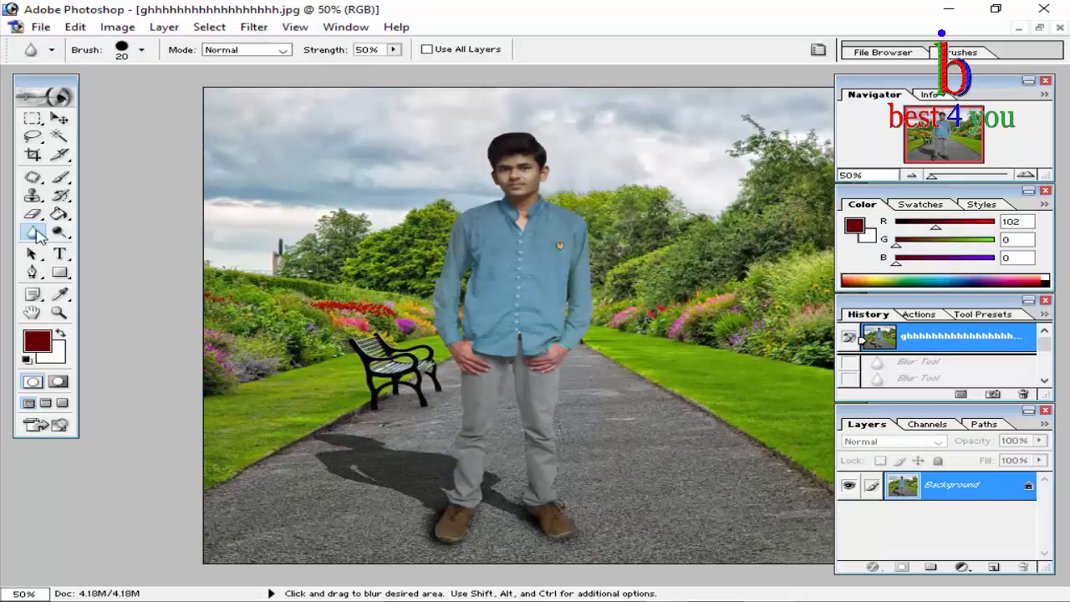
Set the Blur tool's brush diameter to 486 px and blur broadly across the garden, bench and man.
{"action": "right_click", "coordinate": [238, 229]}
{"action": "left_click_drag", "start_coordinate": [291, 270], "coordinate": [448, 268]}
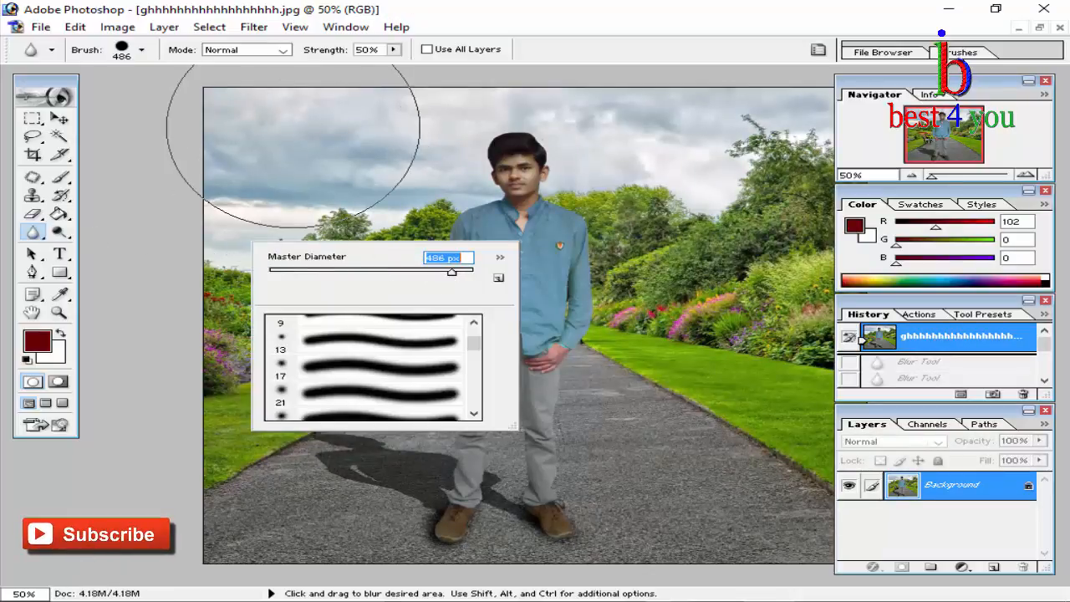
{"action": "left_click", "coordinate": [288, 142]}
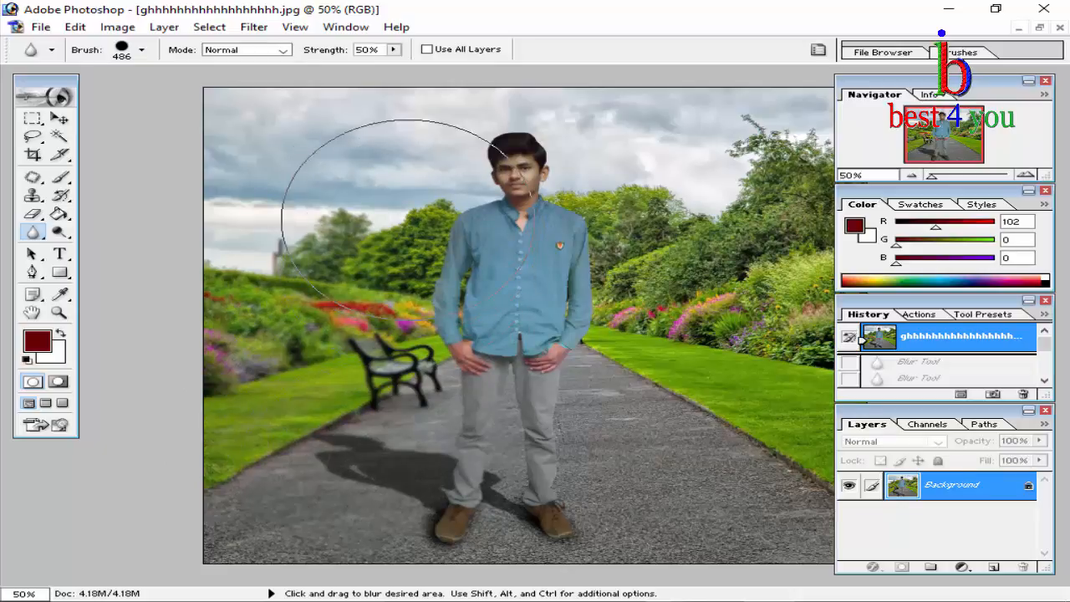
{"action": "mouse_move", "coordinate": [593, 59]}
{"action": "left_mouse_down"}
{"action": "mouse_move", "coordinate": [613, 83]}
{"action": "mouse_move", "coordinate": [642, 197]}
{"action": "mouse_move", "coordinate": [559, 314]}
{"action": "mouse_move", "coordinate": [447, 225]}
{"action": "mouse_move", "coordinate": [611, 191]}
{"action": "mouse_move", "coordinate": [588, 256]}
{"action": "left_mouse_up"}
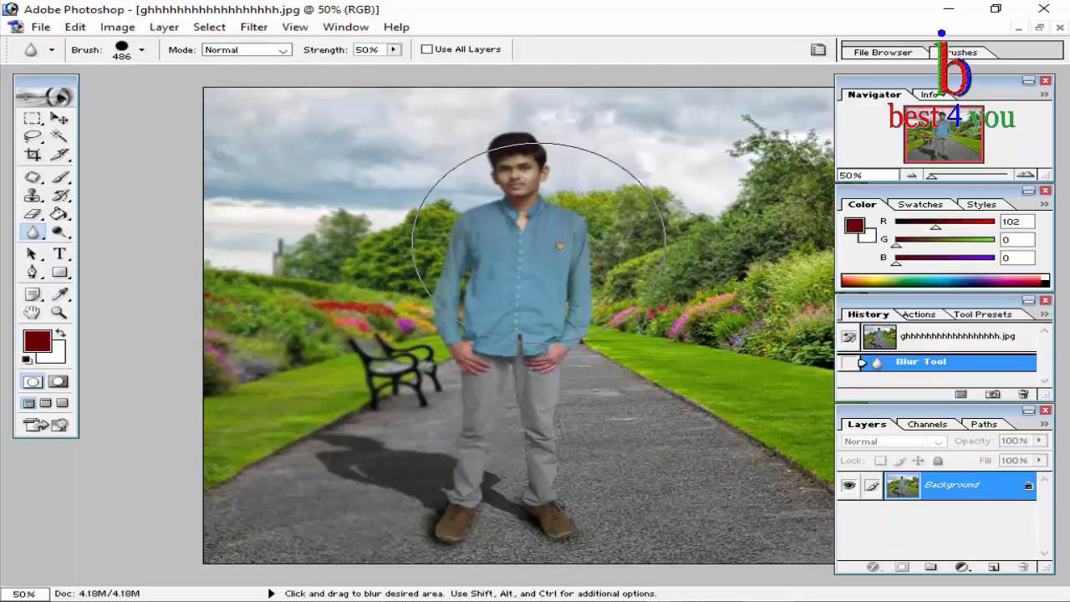
Undo the broad blurring over the garden and man.
{"action": "key", "text": "ctrl+z"}
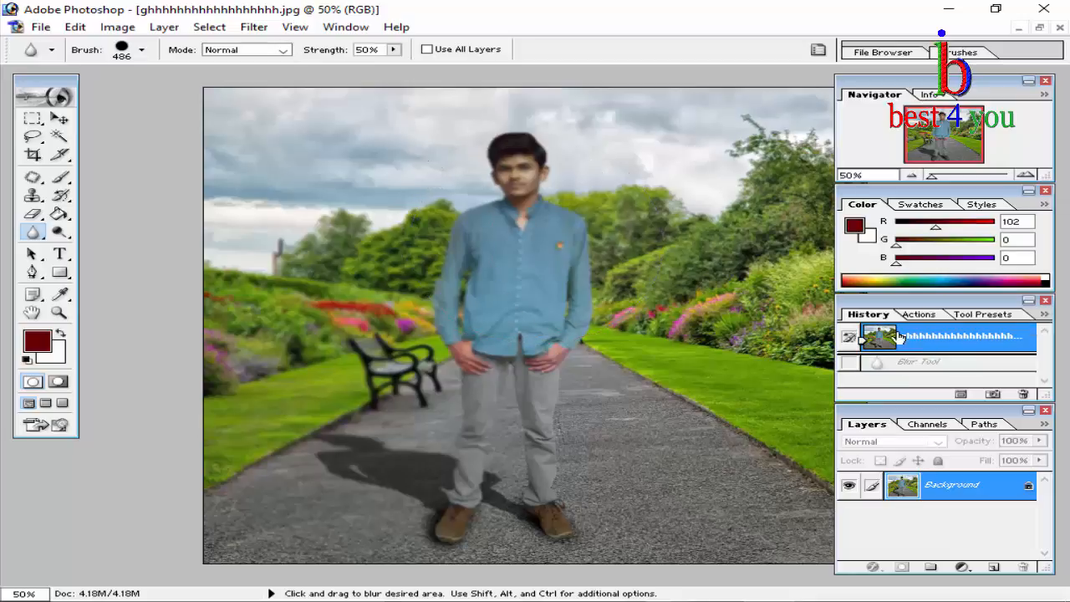
{"action": "key", "text": "ctrl+minus"}
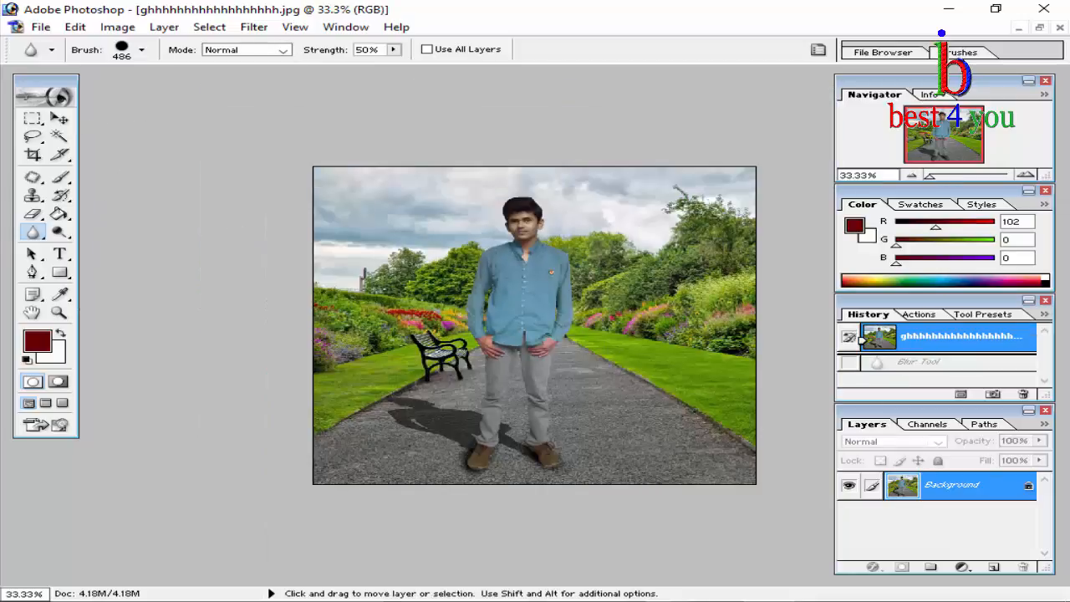
Apply several blur strokes with the 486 px brush at the pavement along the image's bottom edge.
{"action": "key", "text": "ctrl+z"}
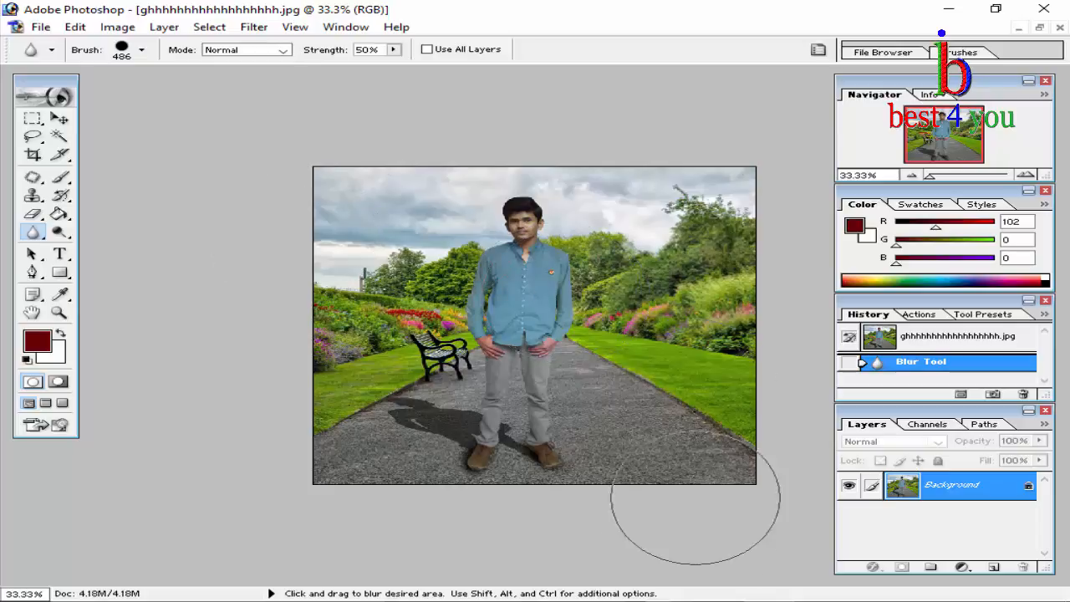
{"action": "left_click", "coordinate": [642, 497]}
{"action": "left_click", "coordinate": [642, 497]}
{"action": "left_click", "coordinate": [642, 498]}
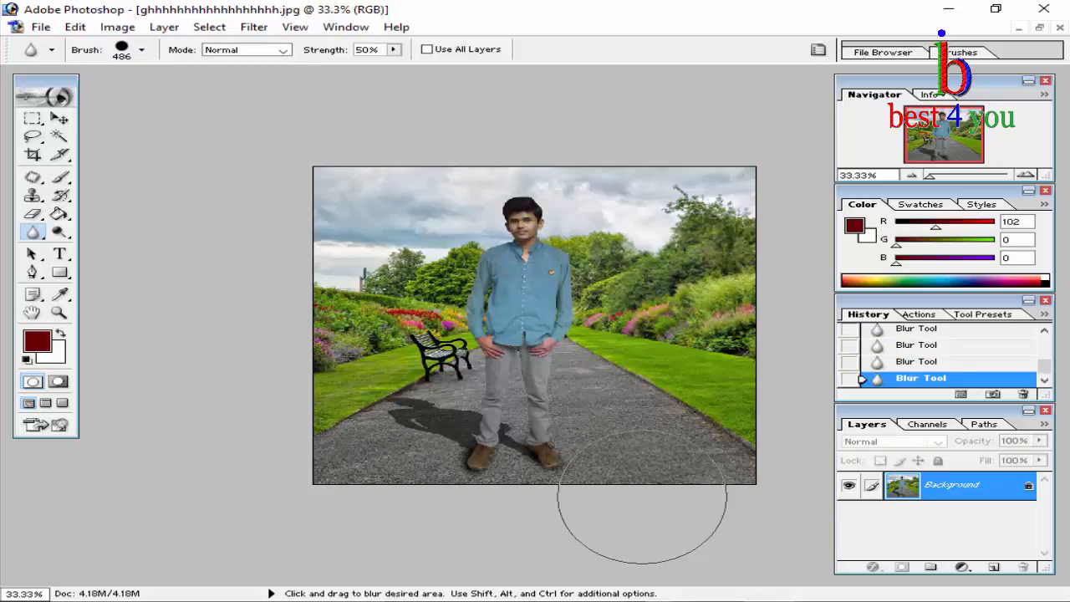